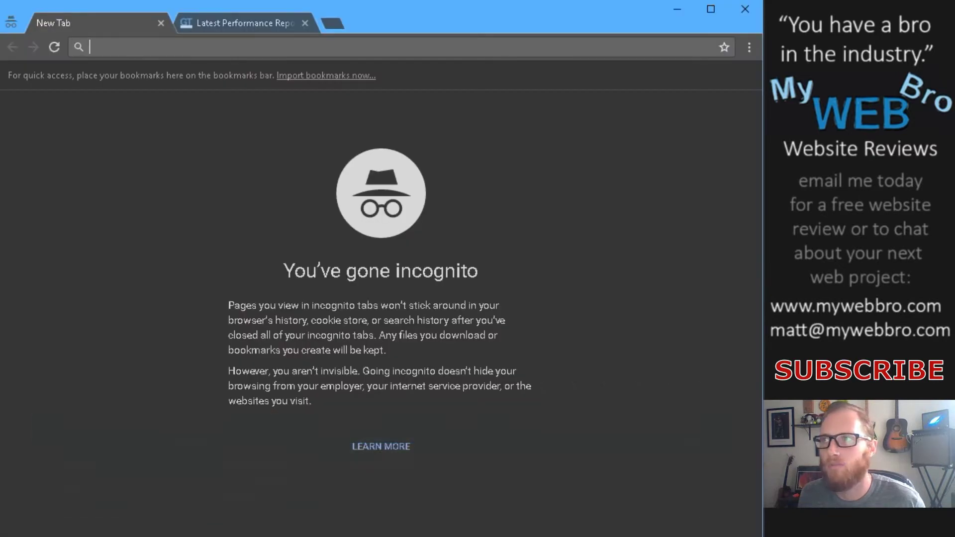
# Step: Go to thepieholela.com in the incognito window
pyautogui.click(120, 43)
pyautogui.write('the')
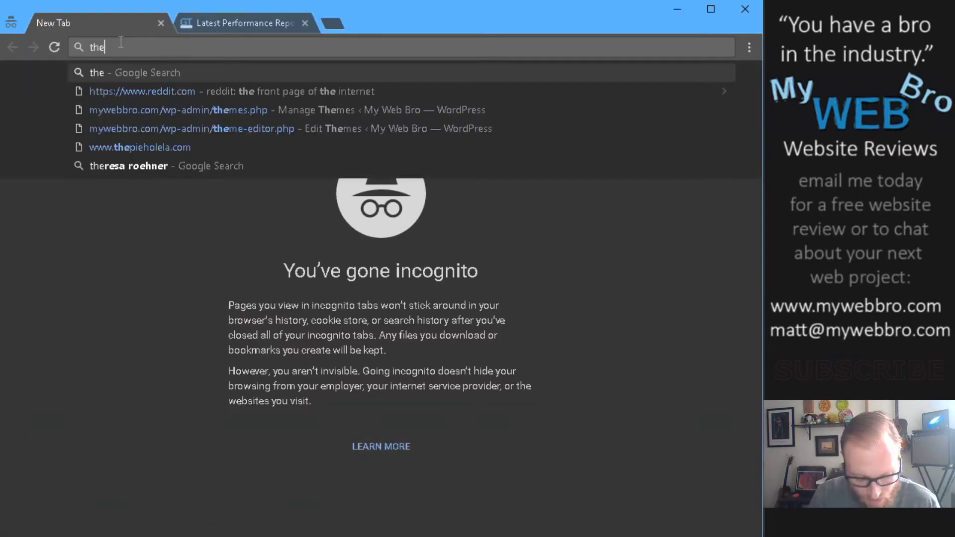
pyautogui.write('pieholela')
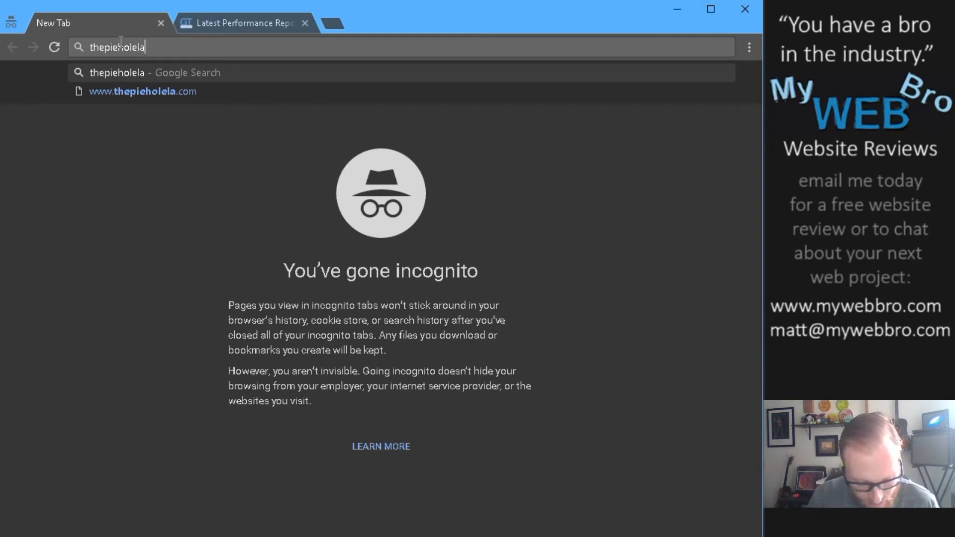
pyautogui.write('.com')
pyautogui.press('Return')
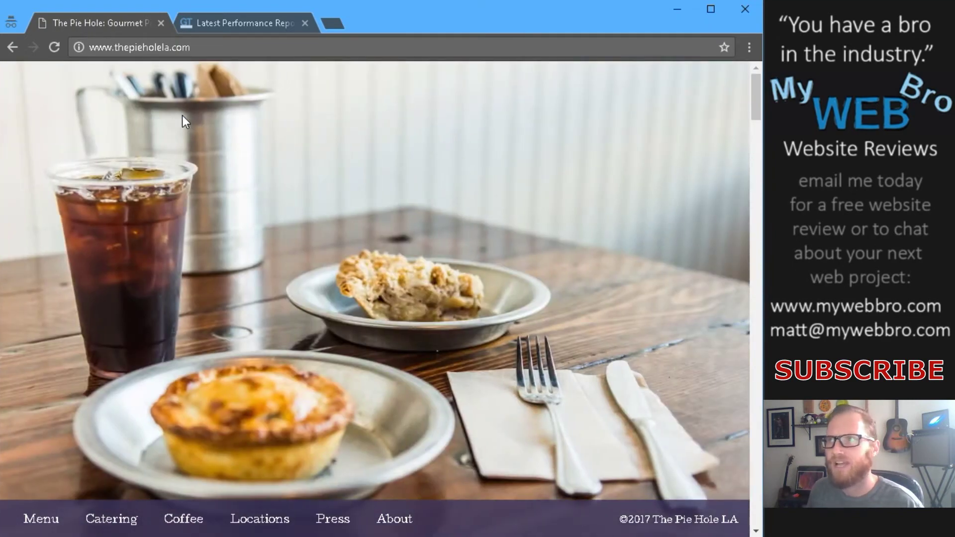
pyautogui.rightClick(267, 171)
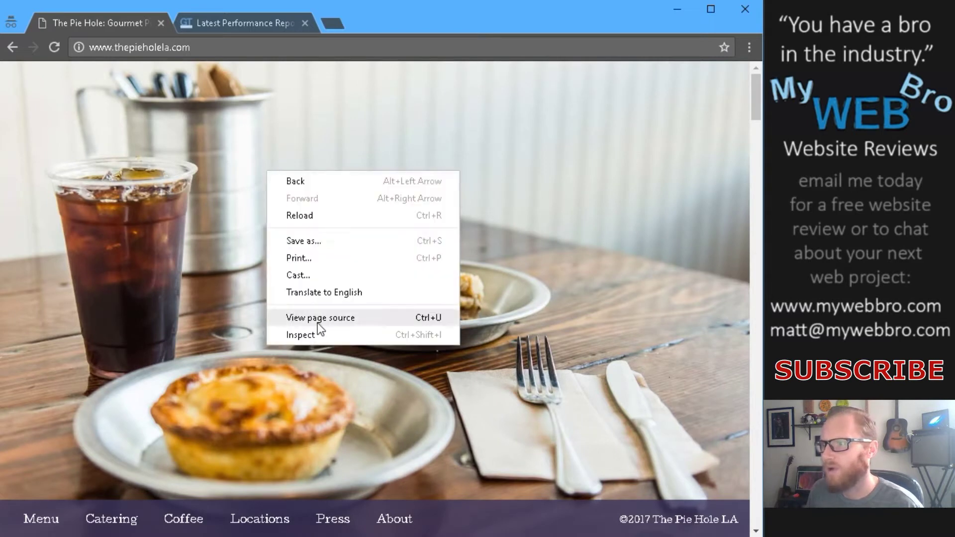
pyautogui.click(316, 336)
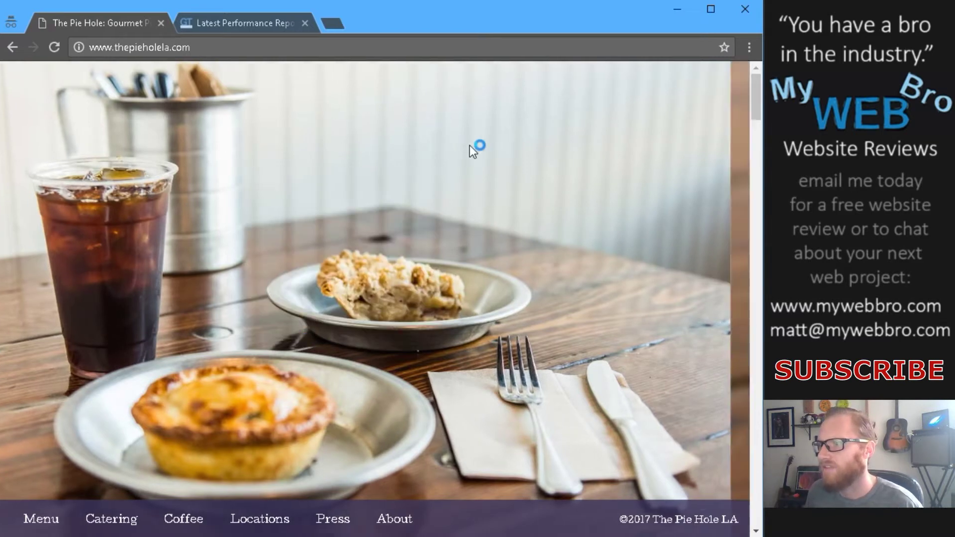
pyautogui.scroll(-2, 200, 207)
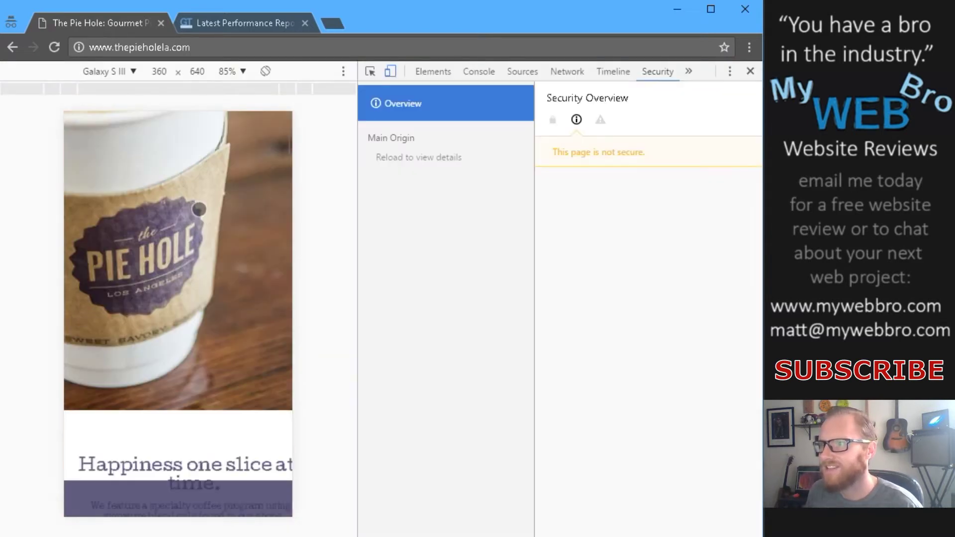
pyautogui.scroll(-3, 199, 207)
pyautogui.scroll(-3, 199, 207)
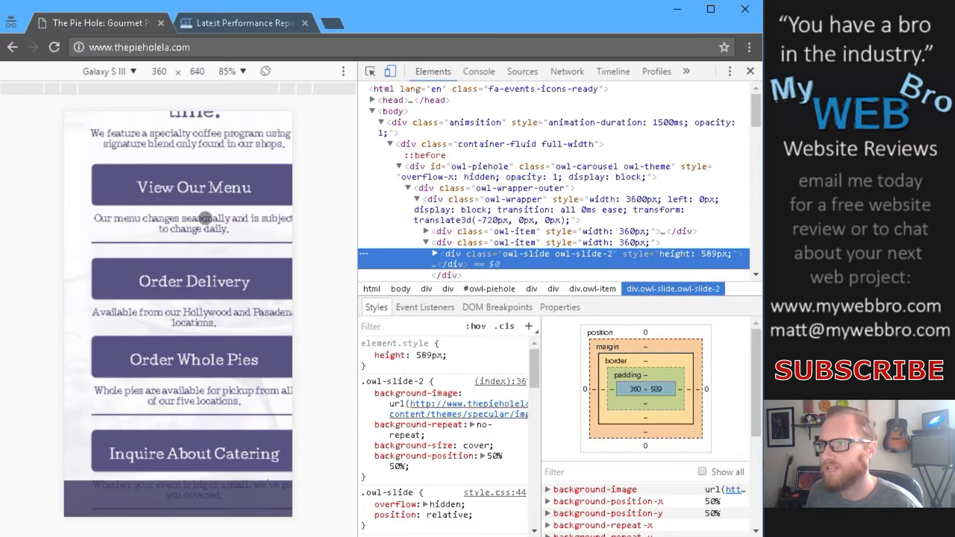
pyautogui.scroll(1, 209, 222)
pyautogui.scroll(4, 214, 225)
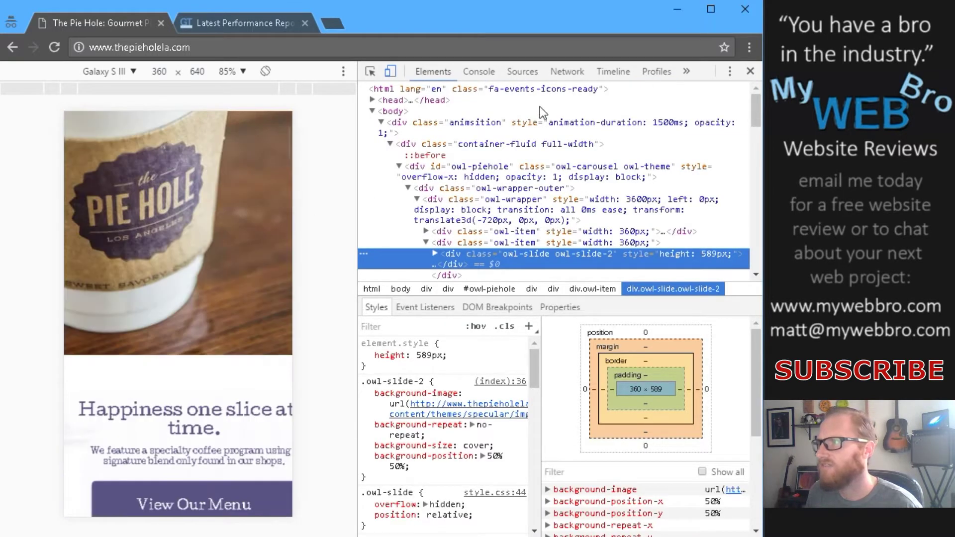
pyautogui.click(526, 75)
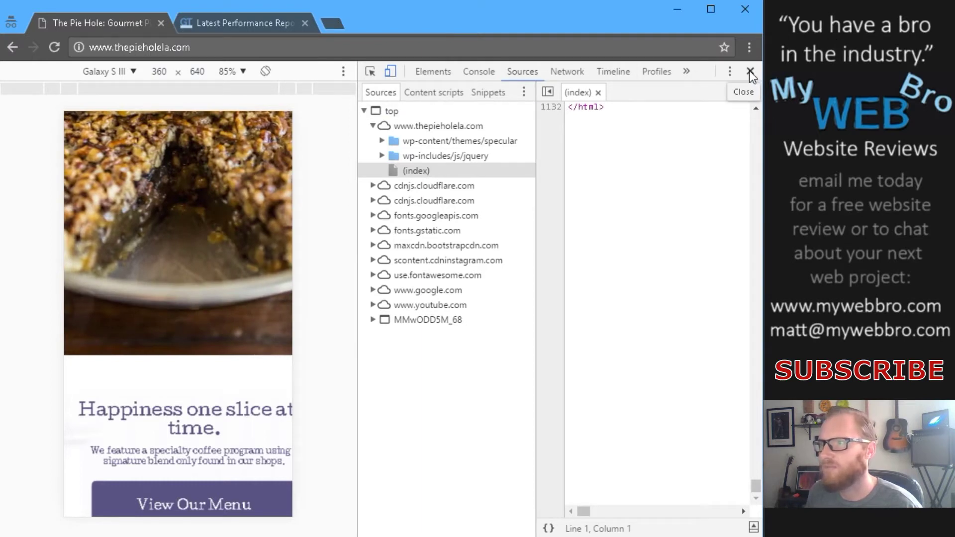
pyautogui.click(749, 72)
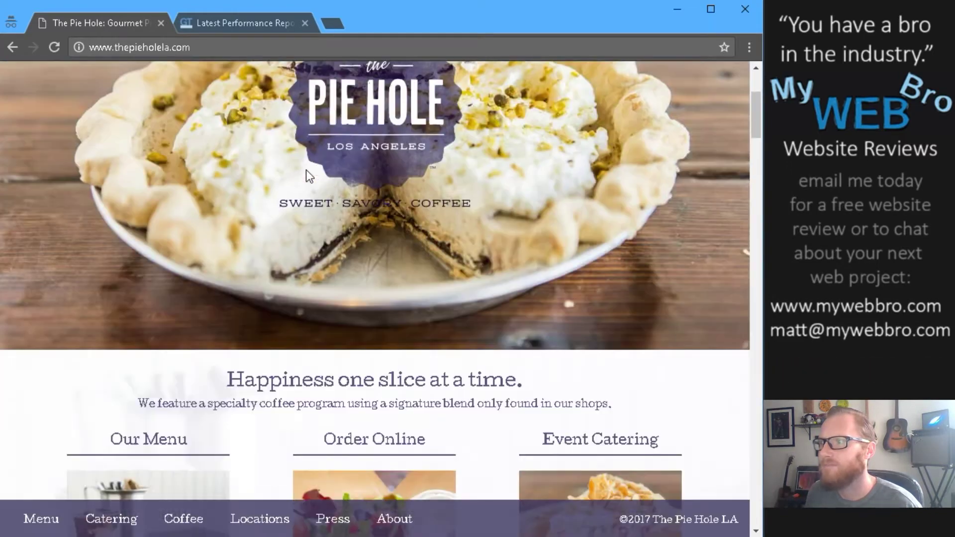
pyautogui.scroll(-3, 306, 169)
pyautogui.scroll(-1, 365, 152)
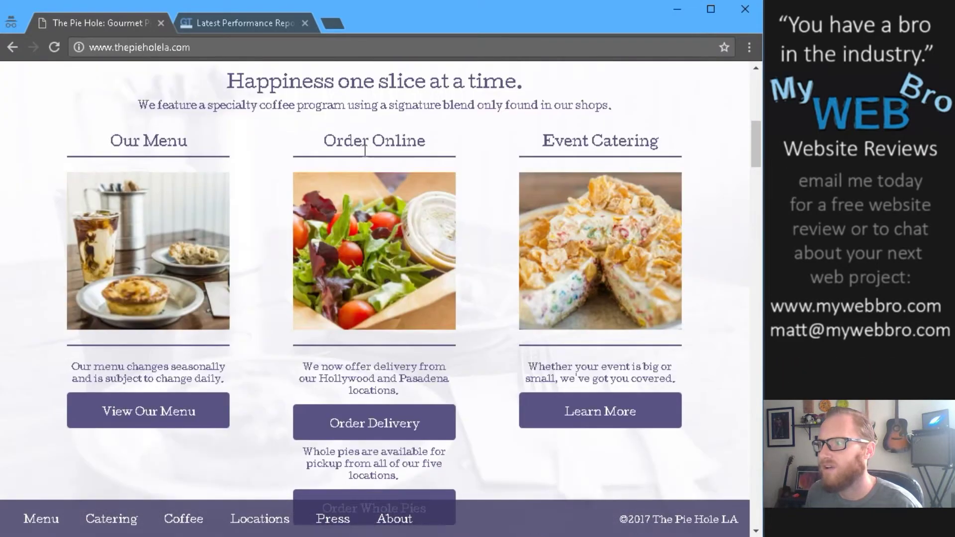
pyautogui.scroll(-1, 365, 151)
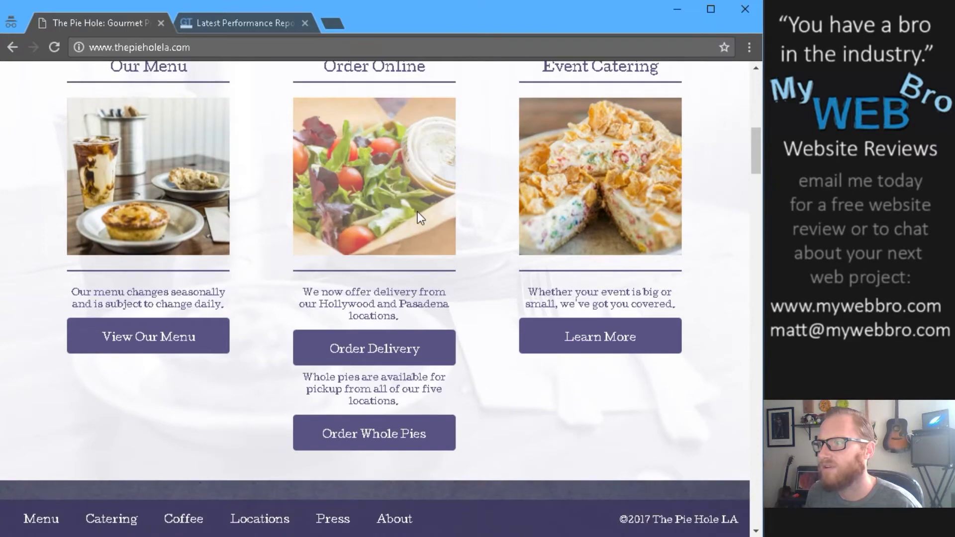
pyautogui.scroll(-1, 417, 211)
pyautogui.scroll(-1, 418, 212)
pyautogui.scroll(-1, 418, 216)
pyautogui.scroll(-2, 418, 216)
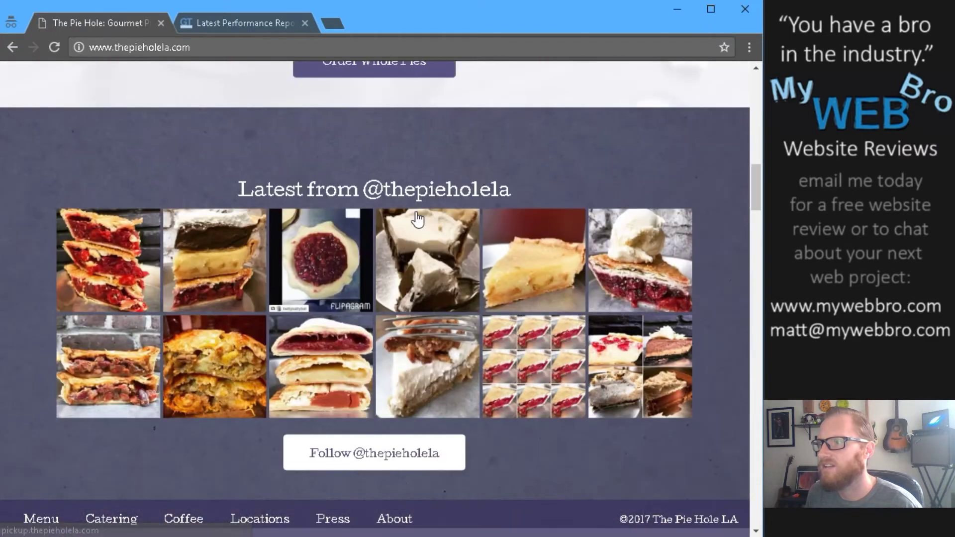
pyautogui.scroll(-2, 417, 216)
pyautogui.scroll(-1, 415, 211)
pyautogui.scroll(-2, 414, 211)
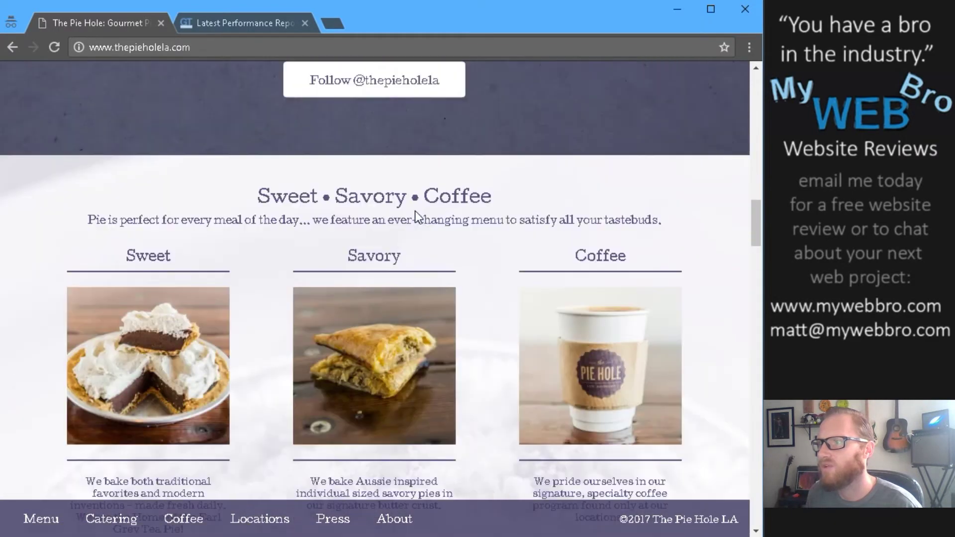
pyautogui.scroll(-2, 416, 212)
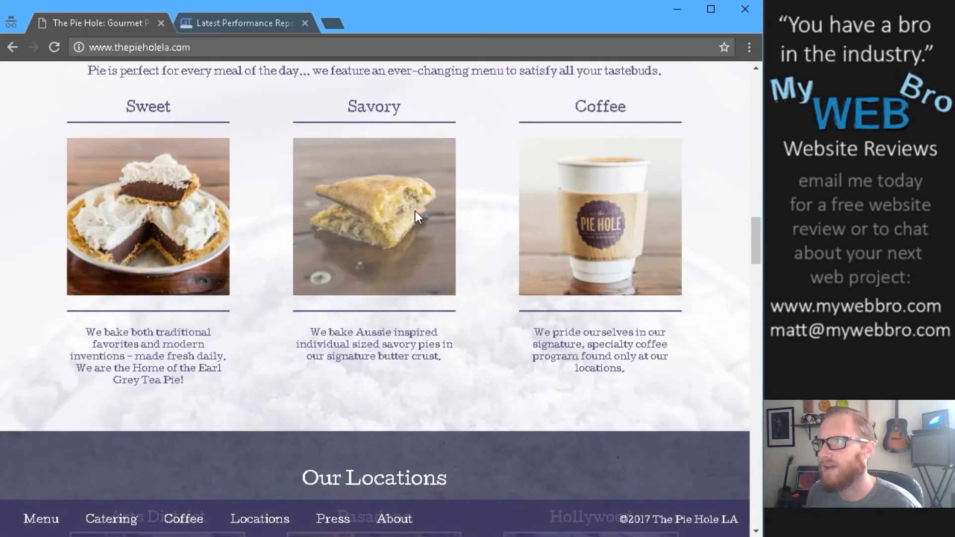
pyautogui.scroll(1, 415, 211)
pyautogui.scroll(4, 410, 208)
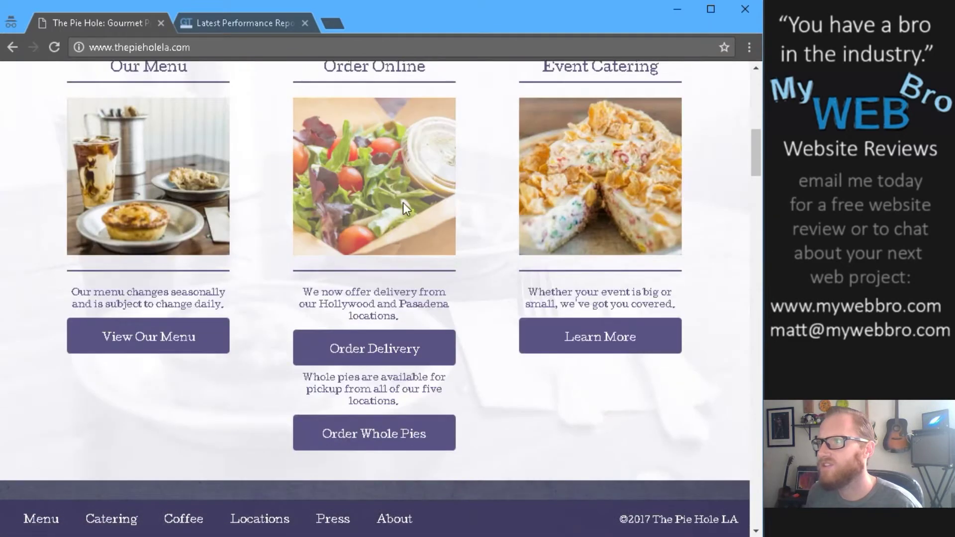
pyautogui.scroll(1, 403, 202)
pyautogui.scroll(-1, 403, 202)
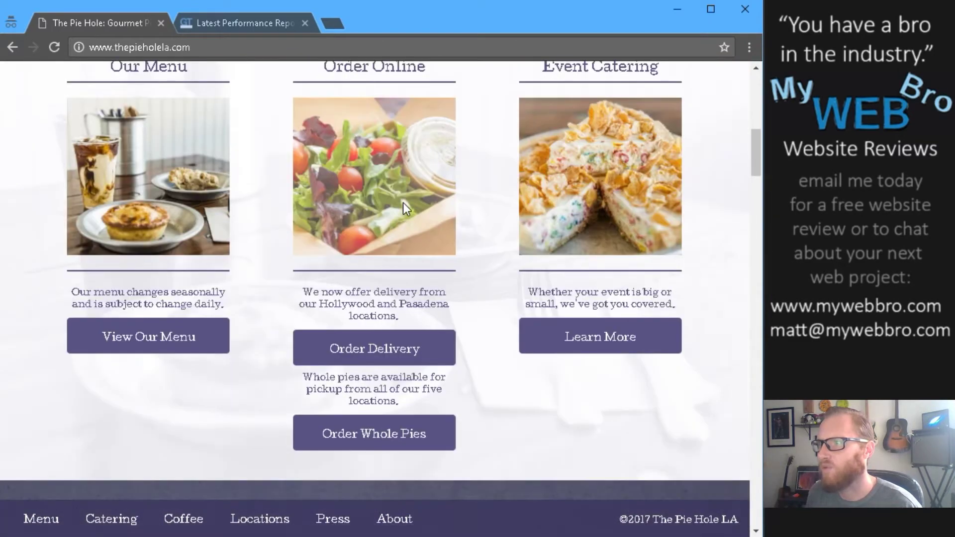
# Step: Start a delivery order from the Hollywood location on Eat24, then close it
pyautogui.click(360, 351)
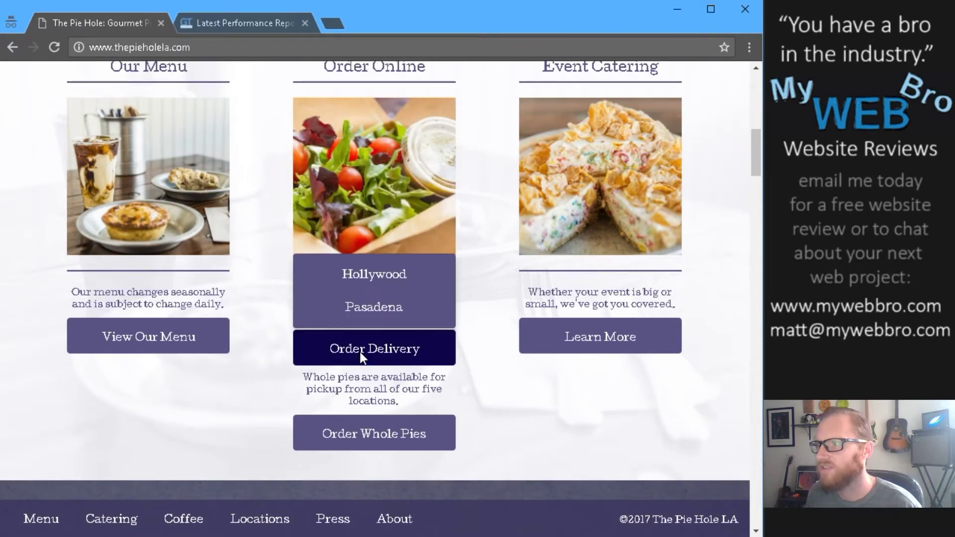
pyautogui.click(374, 273)
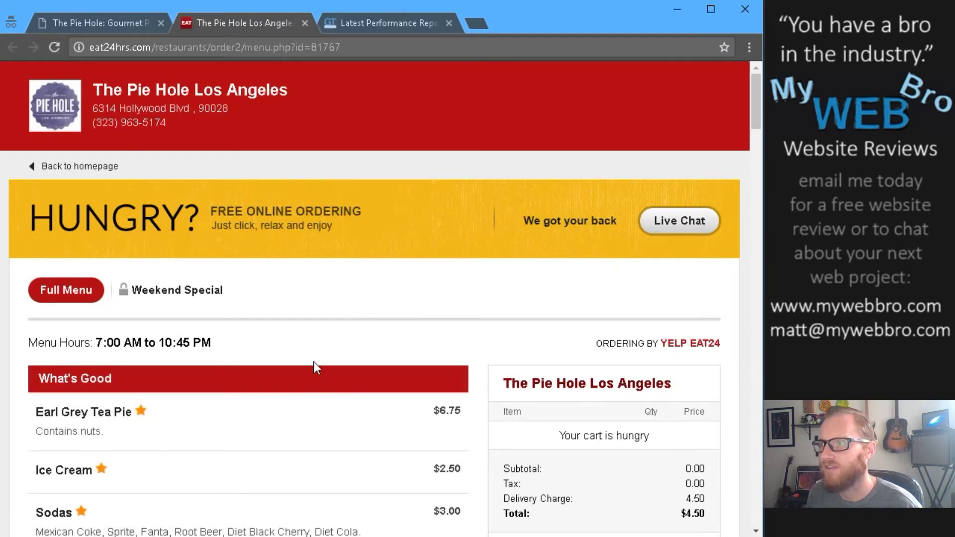
pyautogui.scroll(-1, 309, 291)
pyautogui.scroll(1, 333, 292)
pyautogui.click(305, 24)
# Step: View the Earl Grey Tea Pie in the whole-pies store, then return home
pyautogui.click(357, 434)
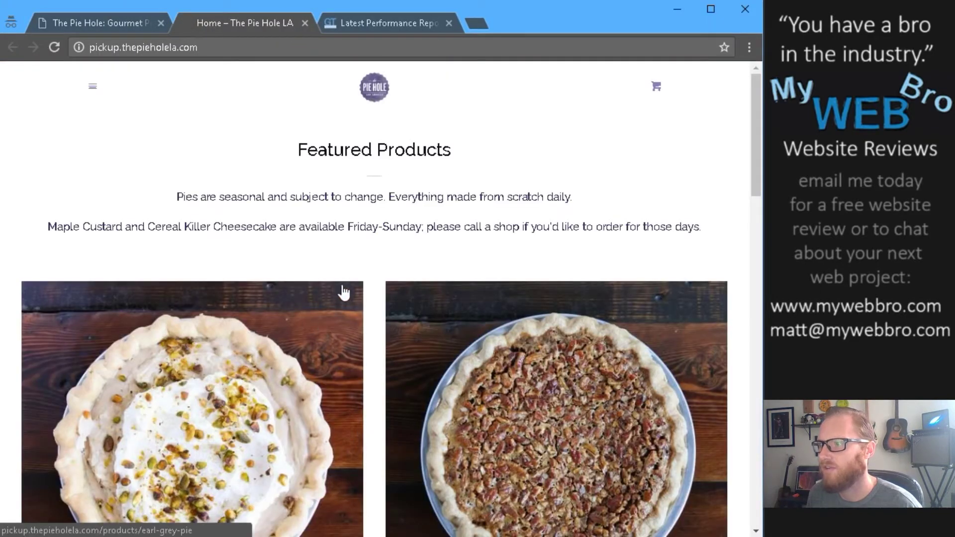
pyautogui.scroll(-3, 342, 292)
pyautogui.click(237, 293)
pyautogui.scroll(-1, 332, 288)
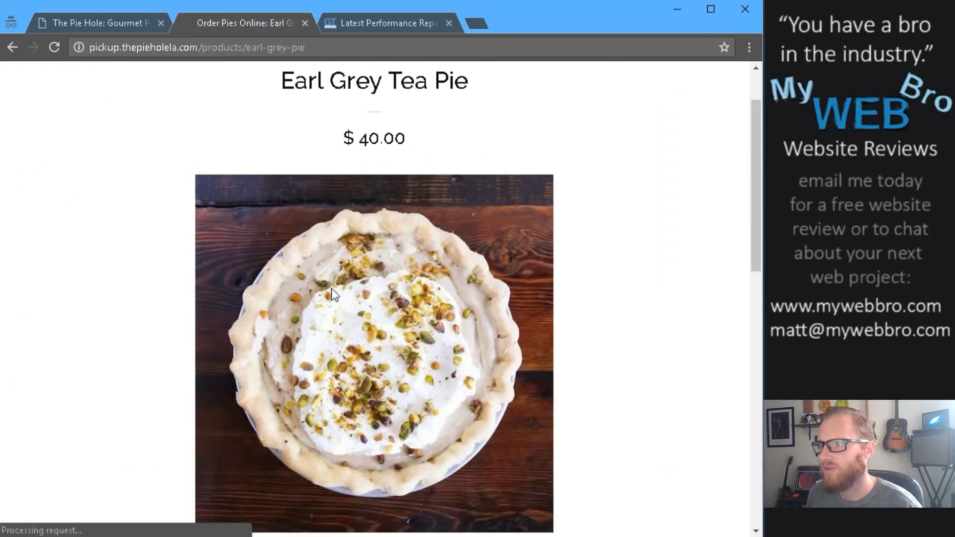
pyautogui.scroll(-3, 330, 286)
pyautogui.scroll(2, 331, 289)
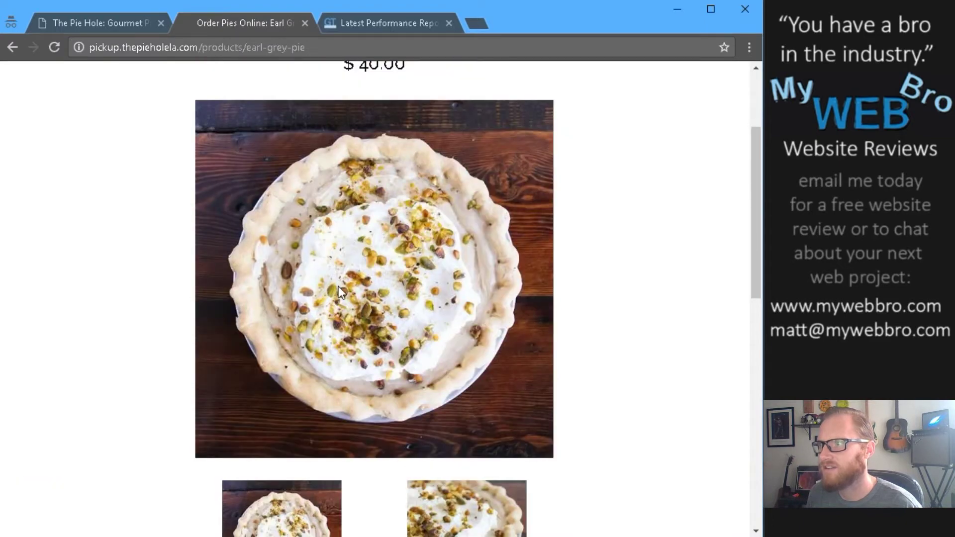
pyautogui.scroll(-3, 338, 286)
pyautogui.scroll(3, 340, 293)
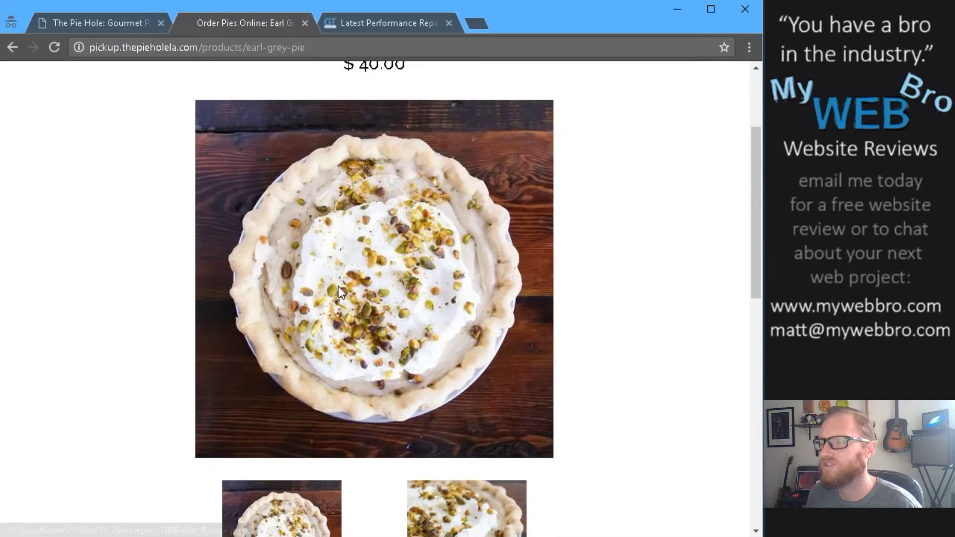
pyautogui.scroll(-3, 338, 287)
pyautogui.scroll(-4, 337, 287)
pyautogui.scroll(4, 338, 286)
pyautogui.scroll(3, 338, 286)
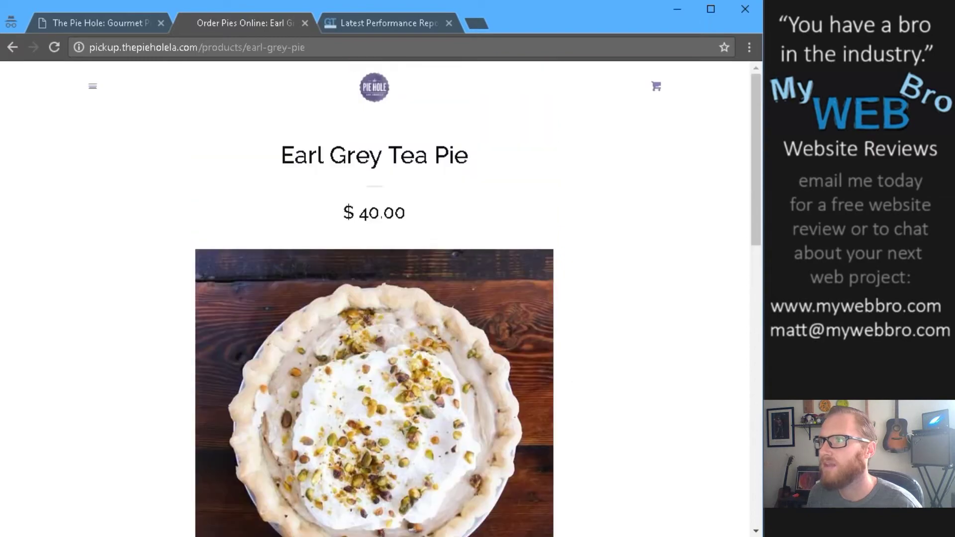
pyautogui.click(305, 23)
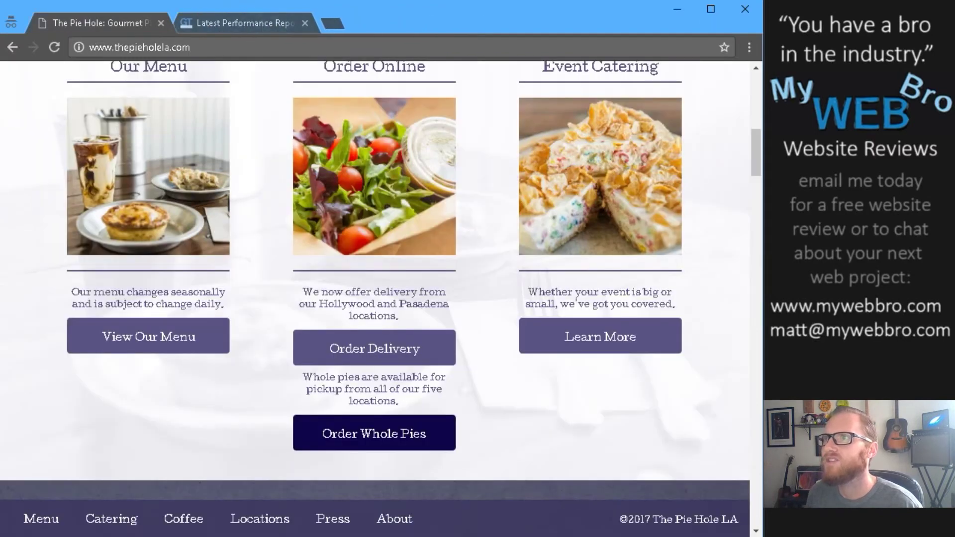
pyautogui.scroll(4, 351, 154)
pyautogui.scroll(6, 350, 154)
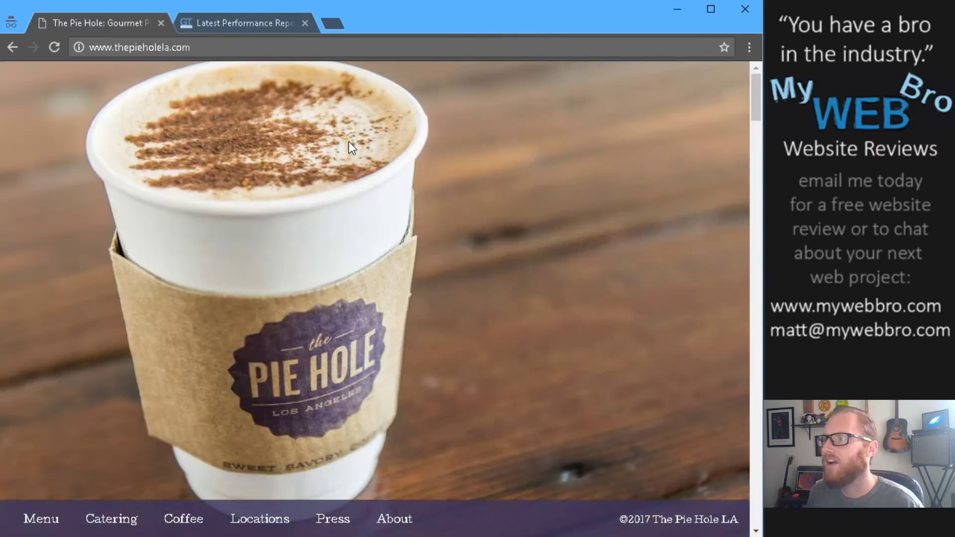
pyautogui.rightClick(441, 146)
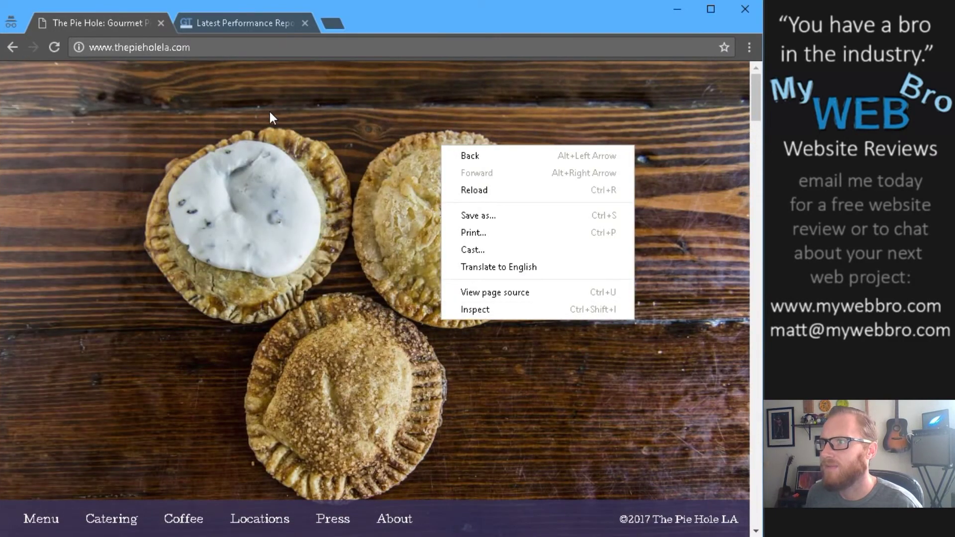
pyautogui.click(388, 6)
pyautogui.click(256, 23)
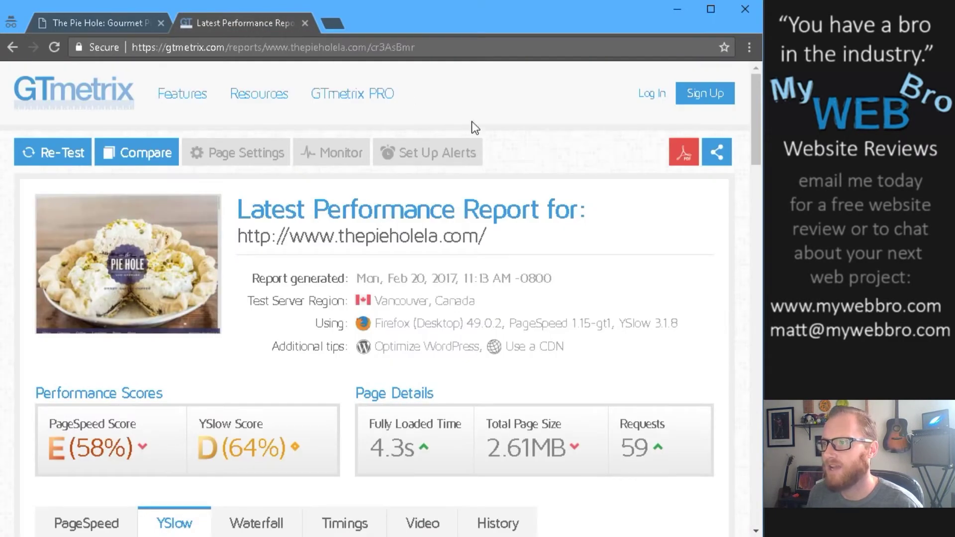
pyautogui.scroll(-2, 464, 151)
pyautogui.scroll(2, 464, 150)
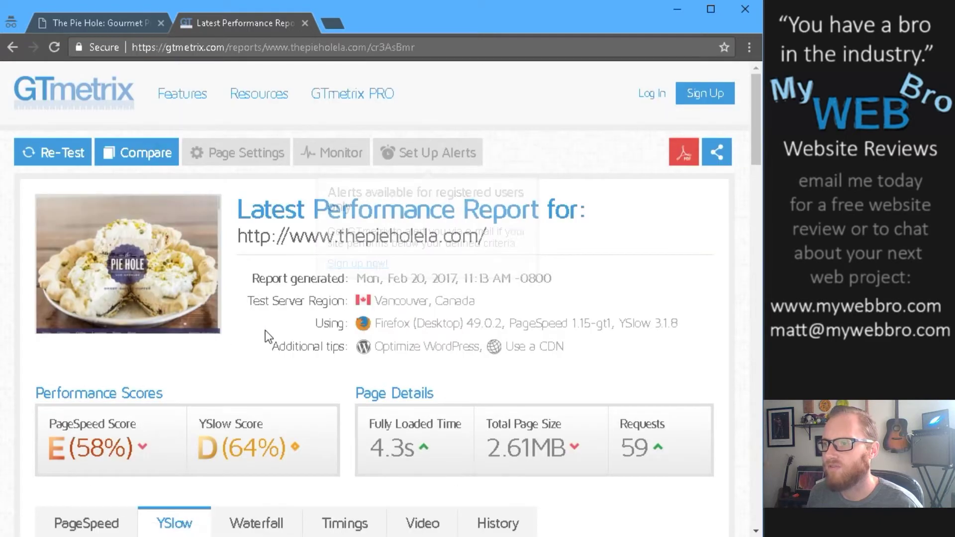
pyautogui.scroll(-1, 600, 280)
pyautogui.scroll(1, 592, 276)
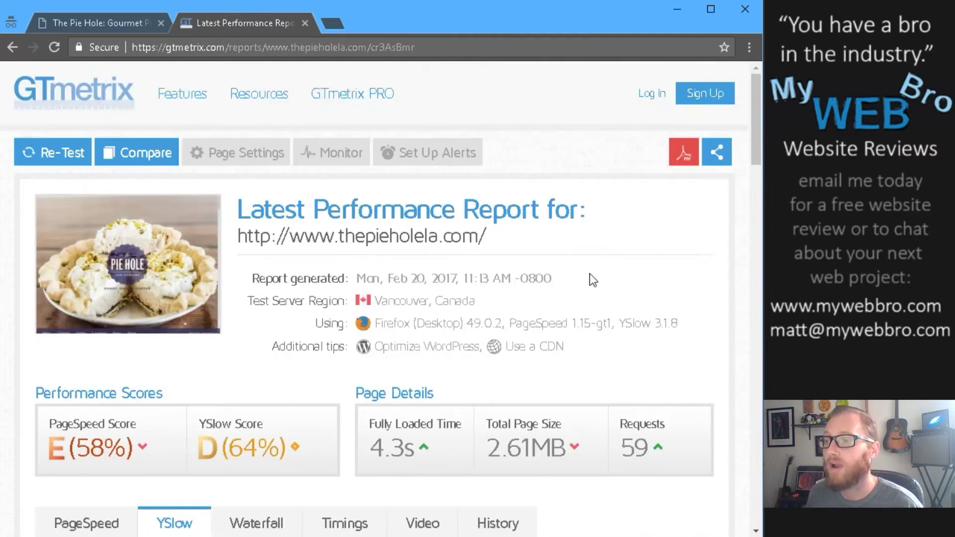
pyautogui.scroll(-1, 587, 273)
pyautogui.scroll(-1, 585, 277)
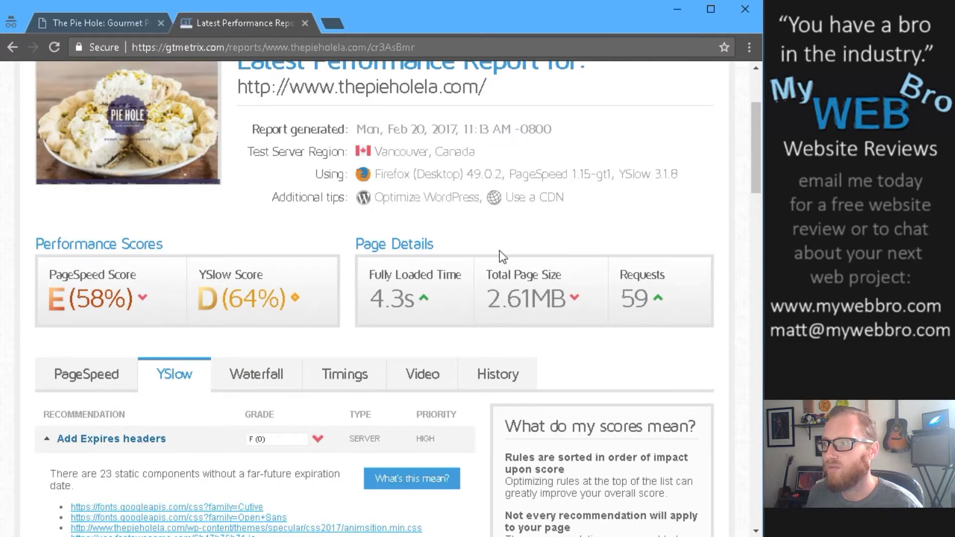
pyautogui.scroll(-1, 500, 250)
pyautogui.scroll(-2, 498, 248)
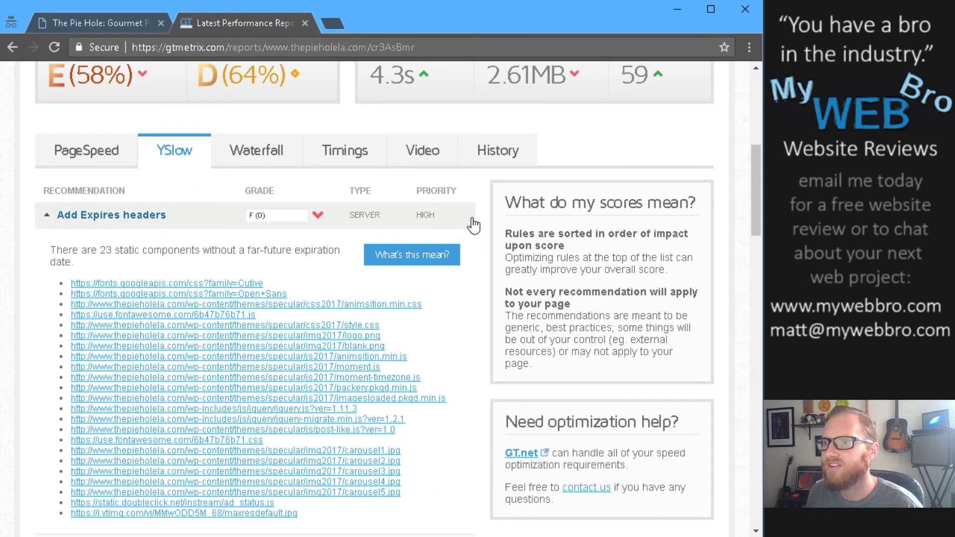
pyautogui.scroll(-2, 483, 221)
pyautogui.scroll(-1, 483, 221)
pyautogui.scroll(-3, 482, 225)
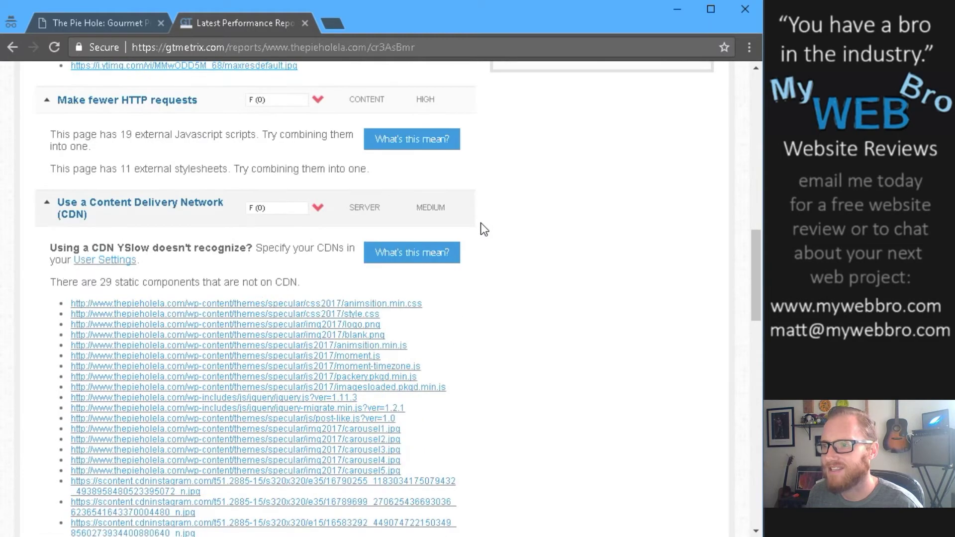
pyautogui.scroll(-2, 481, 223)
pyautogui.scroll(-2, 481, 223)
pyautogui.scroll(-2, 481, 224)
pyautogui.scroll(-3, 480, 224)
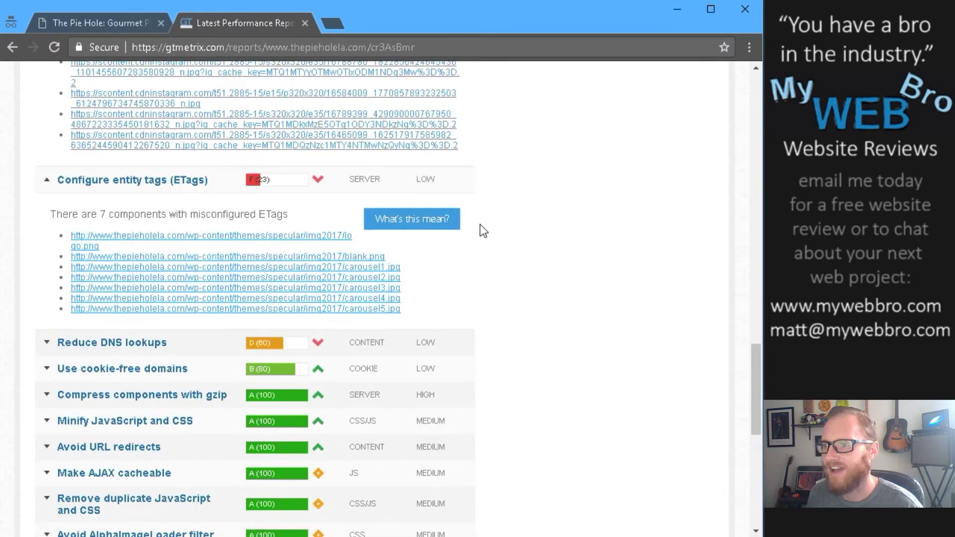
pyautogui.scroll(-2, 480, 224)
pyautogui.scroll(4, 482, 257)
pyautogui.scroll(10, 481, 257)
pyautogui.scroll(10, 480, 256)
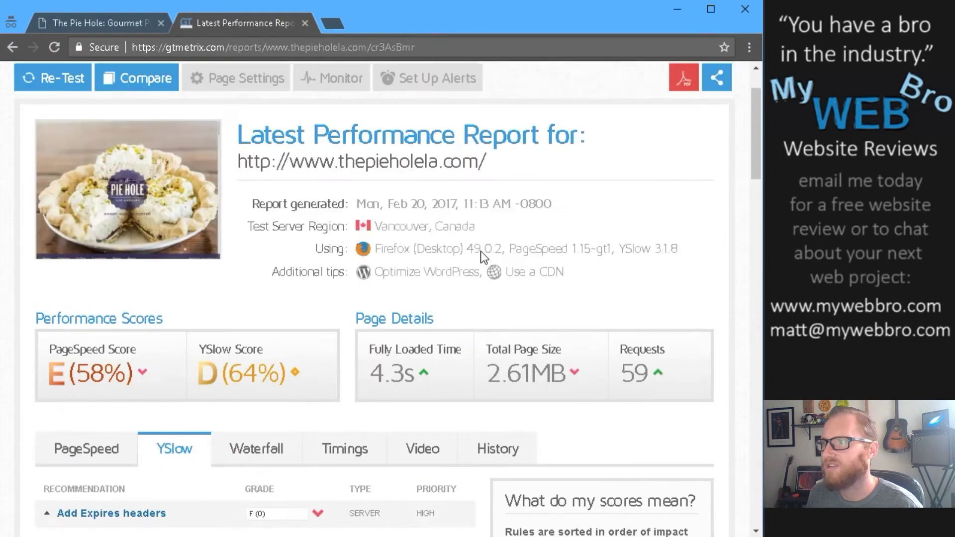
pyautogui.scroll(1, 481, 256)
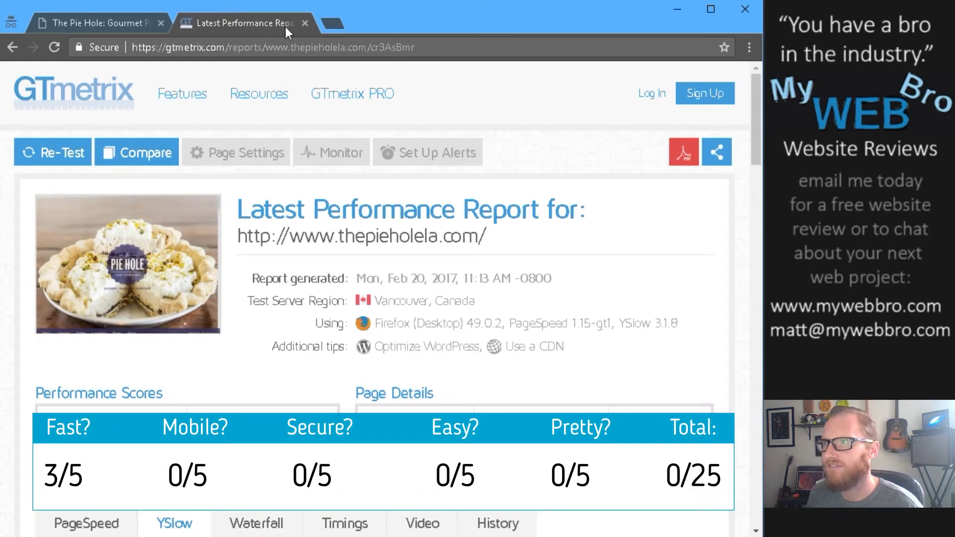
# Step: Inspect The Pie Hole home page in DevTools, emulating an iPhone 6 at 375×667
pyautogui.click(113, 23)
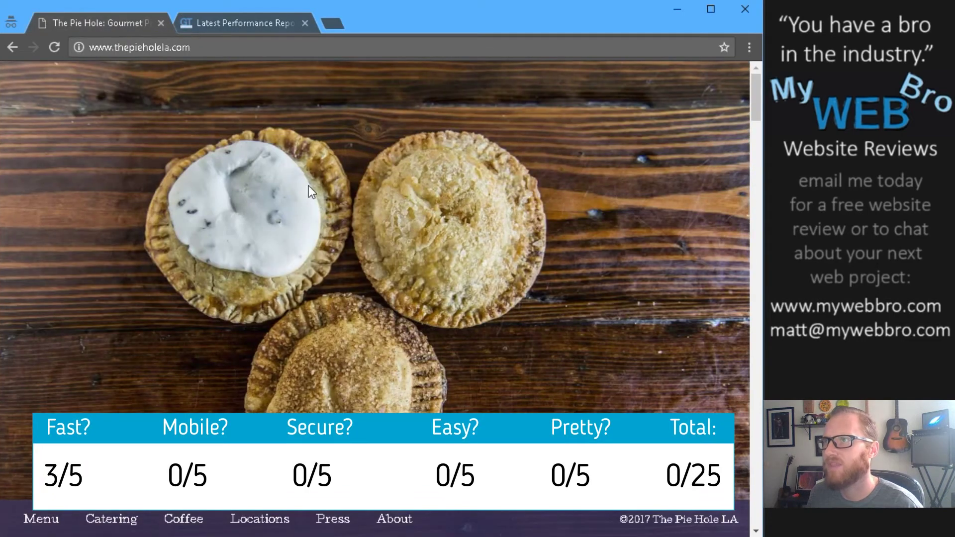
pyautogui.rightClick(442, 113)
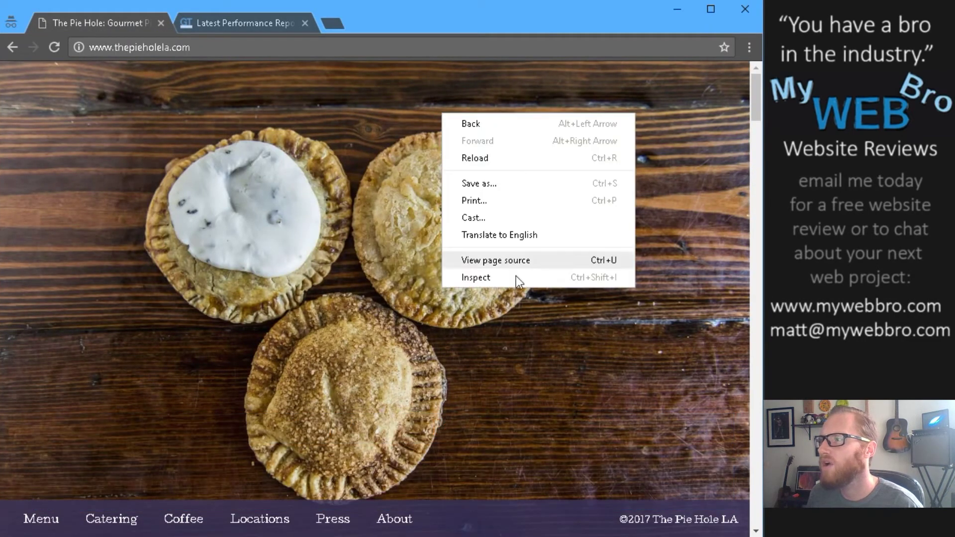
pyautogui.click(499, 279)
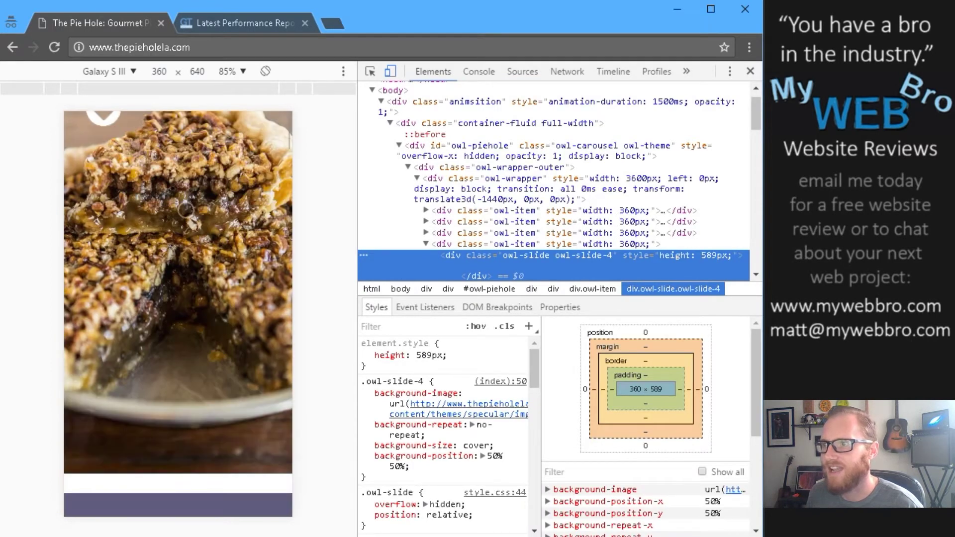
pyautogui.scroll(-5, 200, 222)
pyautogui.scroll(-1, 200, 222)
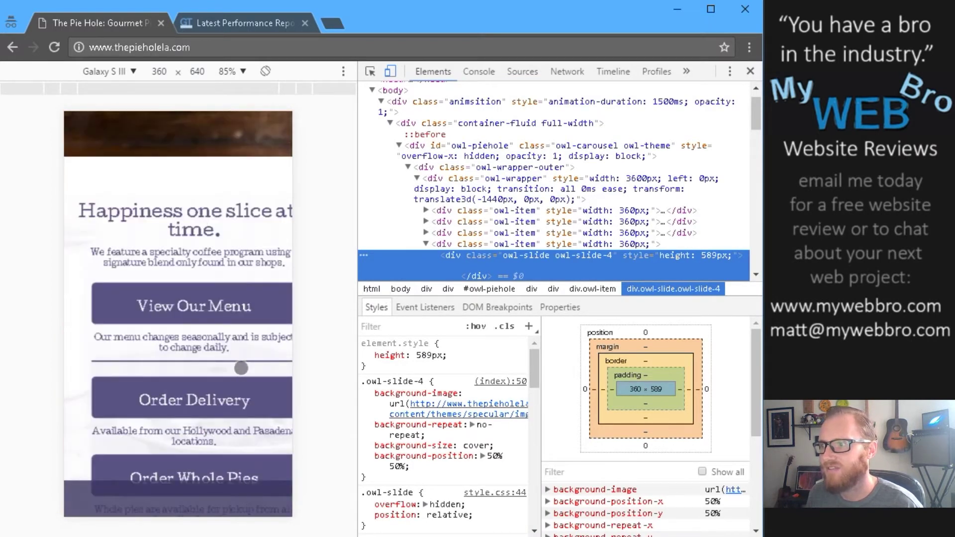
pyautogui.scroll(-1, 243, 355)
pyautogui.scroll(1, 243, 355)
pyautogui.scroll(1, 224, 336)
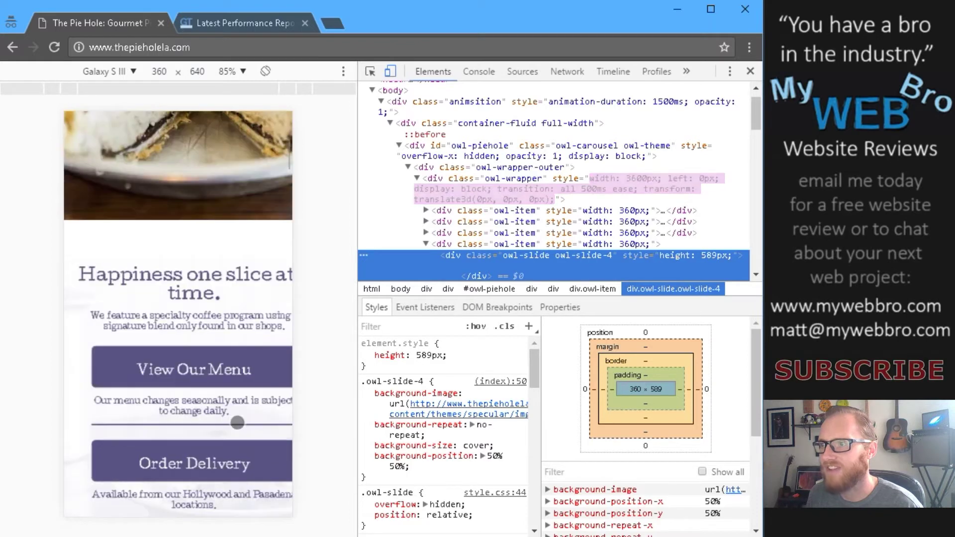
pyautogui.scroll(1, 123, 216)
pyautogui.scroll(-1, 182, 277)
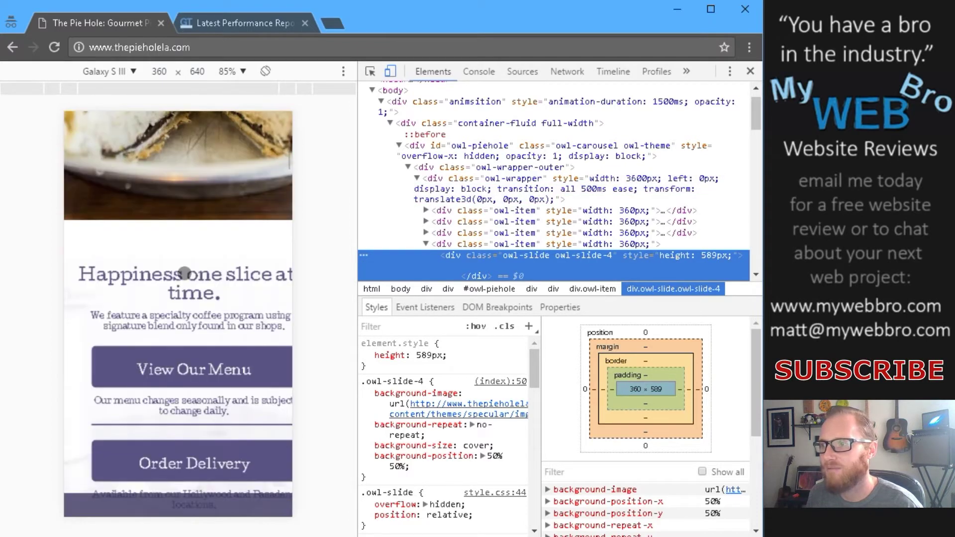
pyautogui.scroll(2, 182, 214)
pyautogui.click(105, 71)
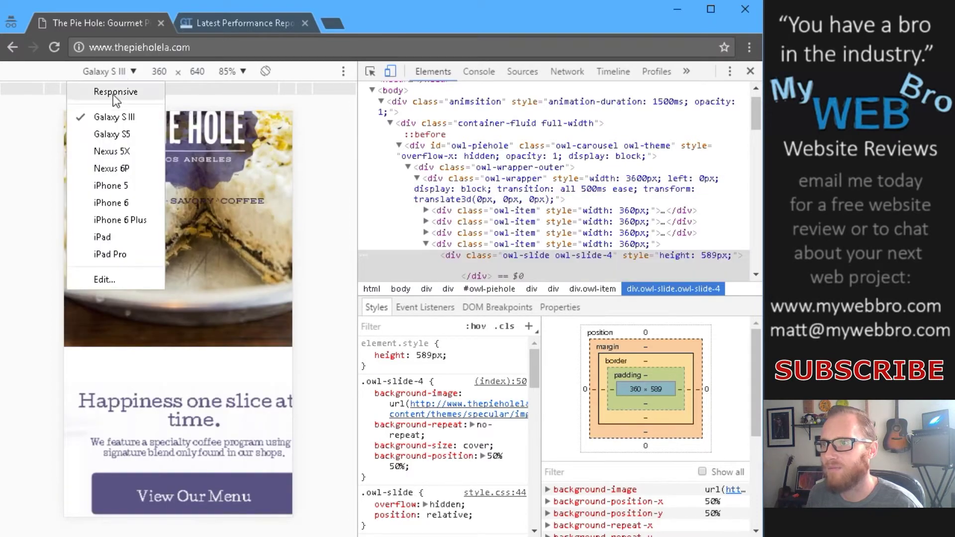
pyautogui.click(110, 202)
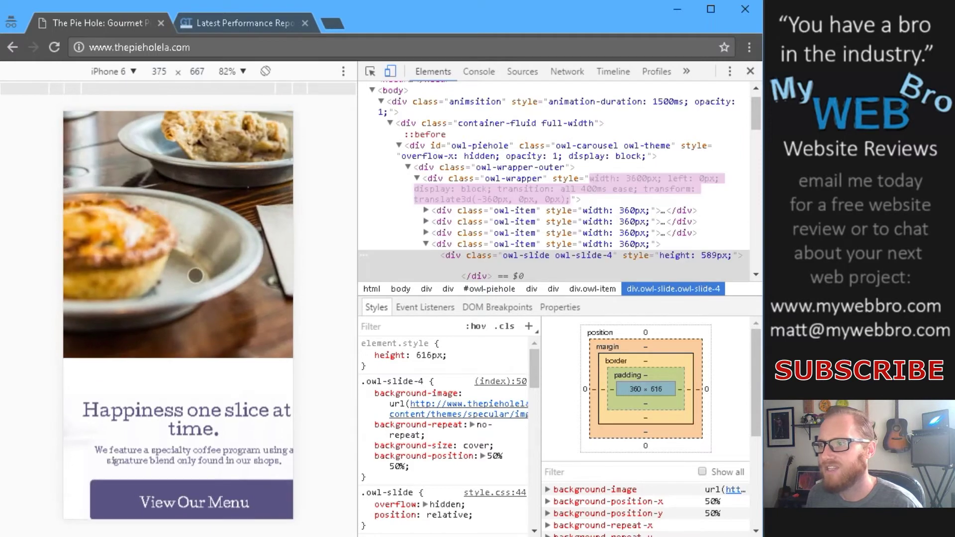
pyautogui.scroll(-2, 202, 284)
pyautogui.scroll(-2, 207, 288)
pyautogui.scroll(-1, 200, 287)
pyautogui.scroll(-1, 197, 286)
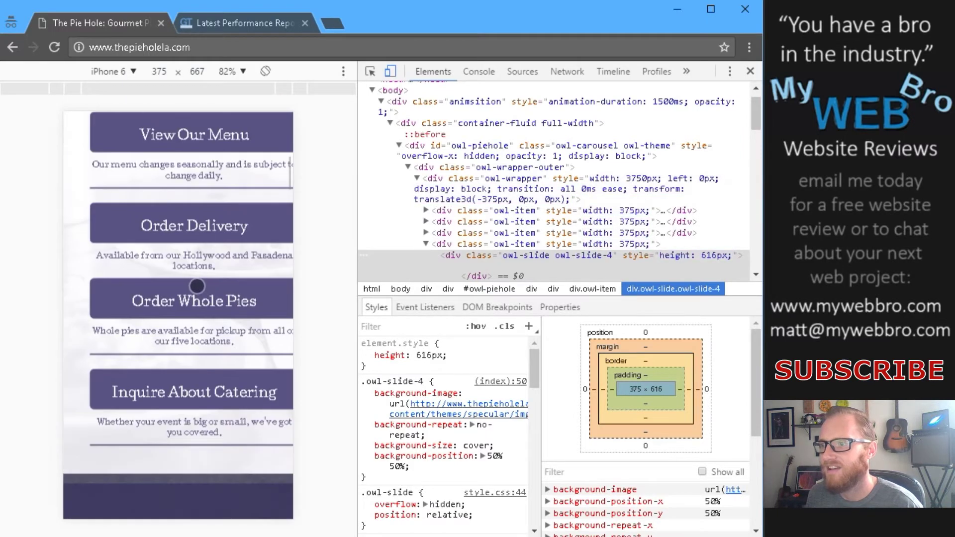
pyautogui.scroll(1, 196, 286)
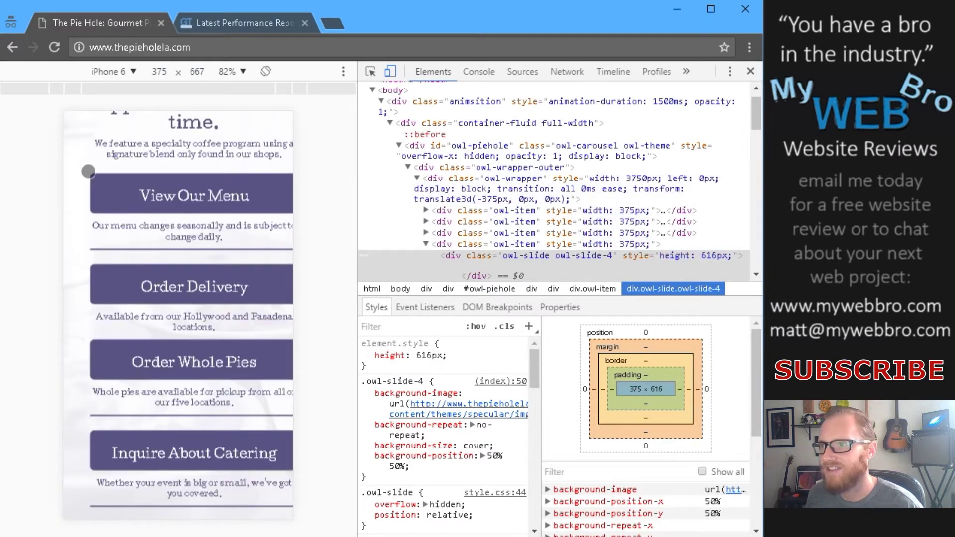
pyautogui.scroll(-1, 236, 282)
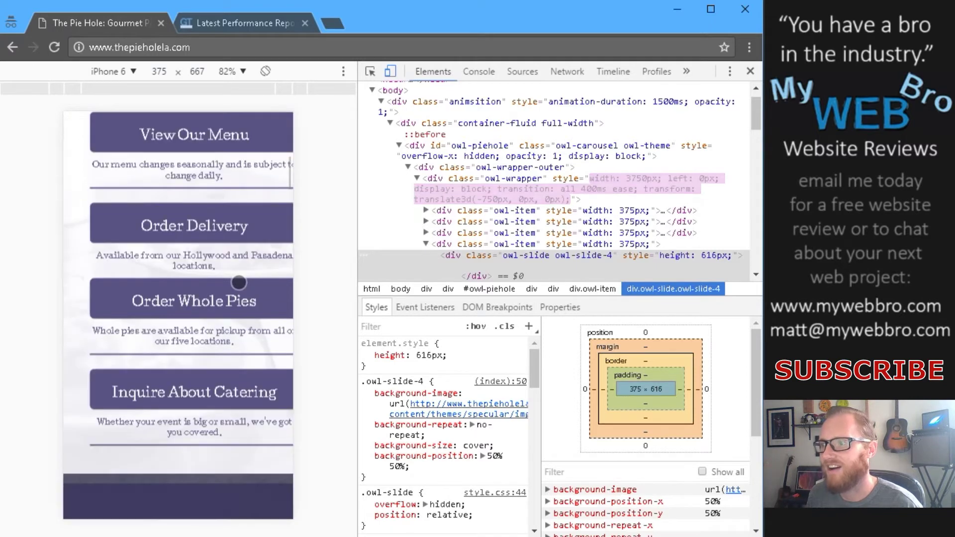
pyautogui.scroll(-2, 237, 283)
pyautogui.scroll(-2, 236, 283)
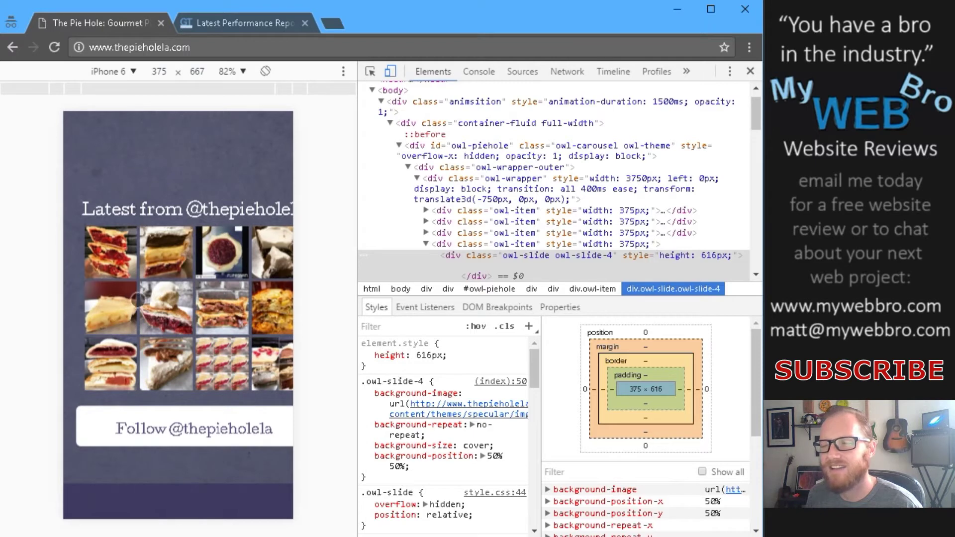
pyautogui.scroll(-1, 195, 302)
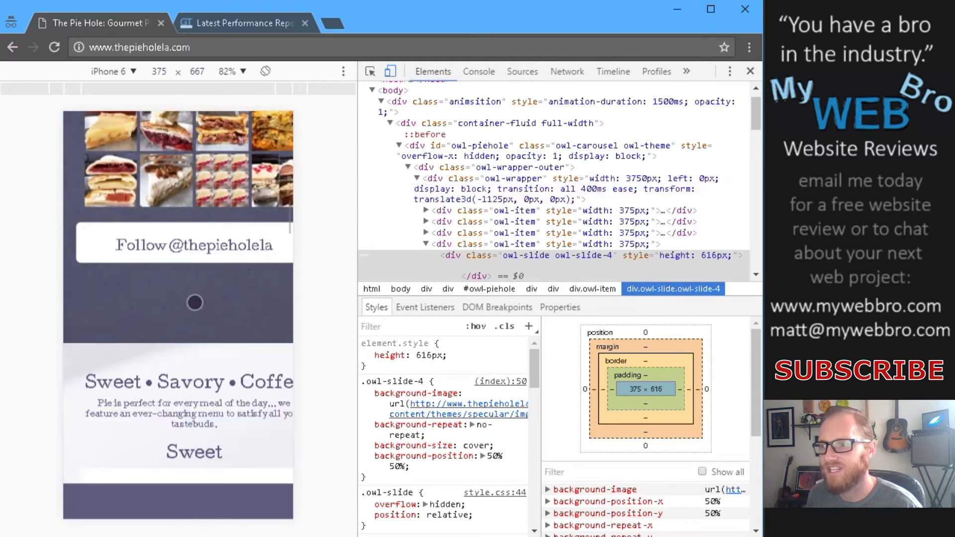
pyautogui.scroll(-1, 194, 302)
pyautogui.scroll(-3, 195, 302)
pyautogui.scroll(-2, 194, 300)
pyautogui.scroll(-2, 190, 297)
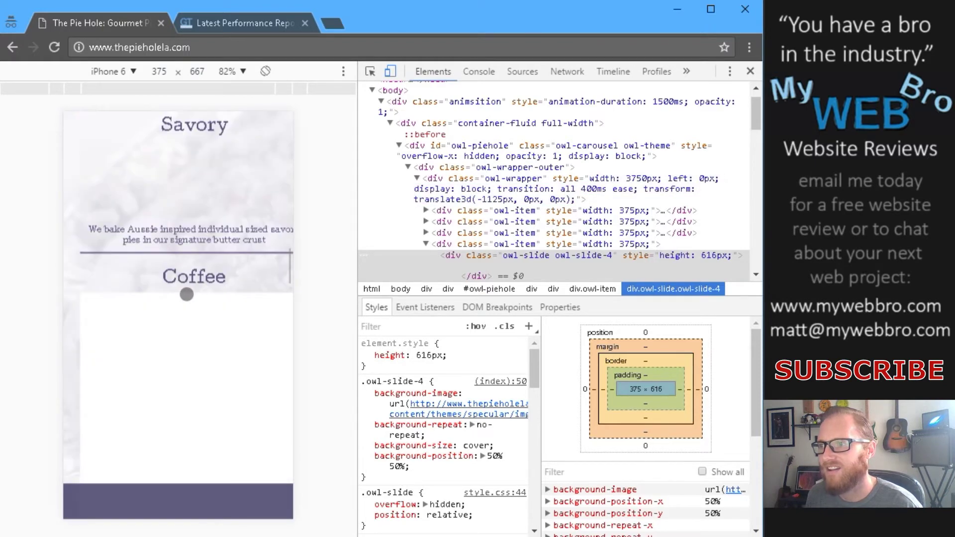
pyautogui.scroll(-3, 187, 294)
pyautogui.scroll(-2, 187, 294)
pyautogui.scroll(-3, 186, 293)
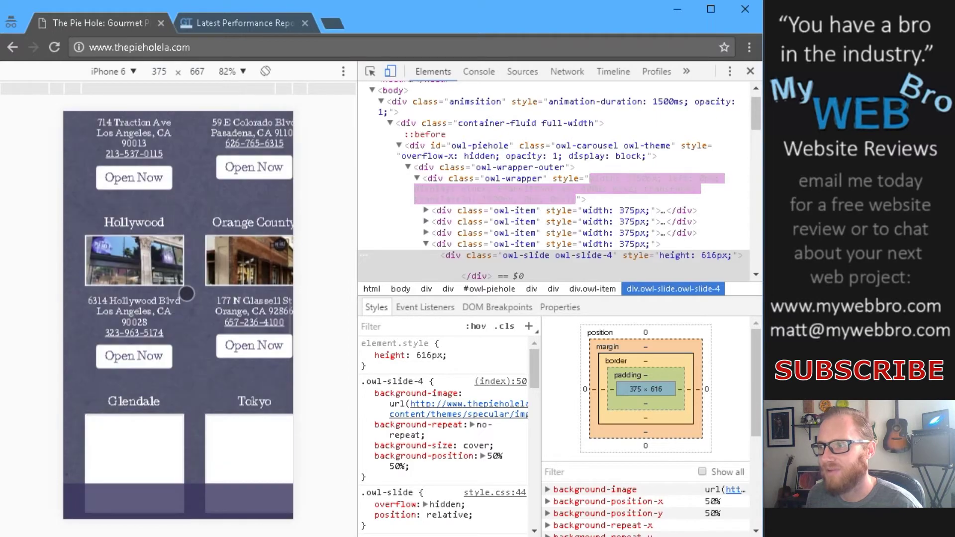
pyautogui.scroll(-3, 186, 292)
pyautogui.scroll(-4, 186, 294)
pyautogui.scroll(-3, 187, 293)
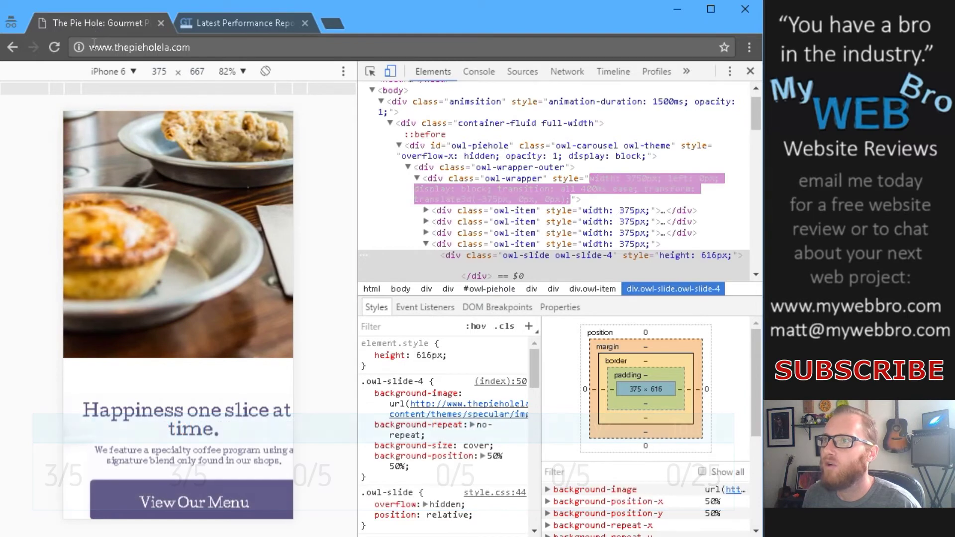
# Step: Check the site's connection security, close DevTools, and go to the Catering page
pyautogui.click(76, 45)
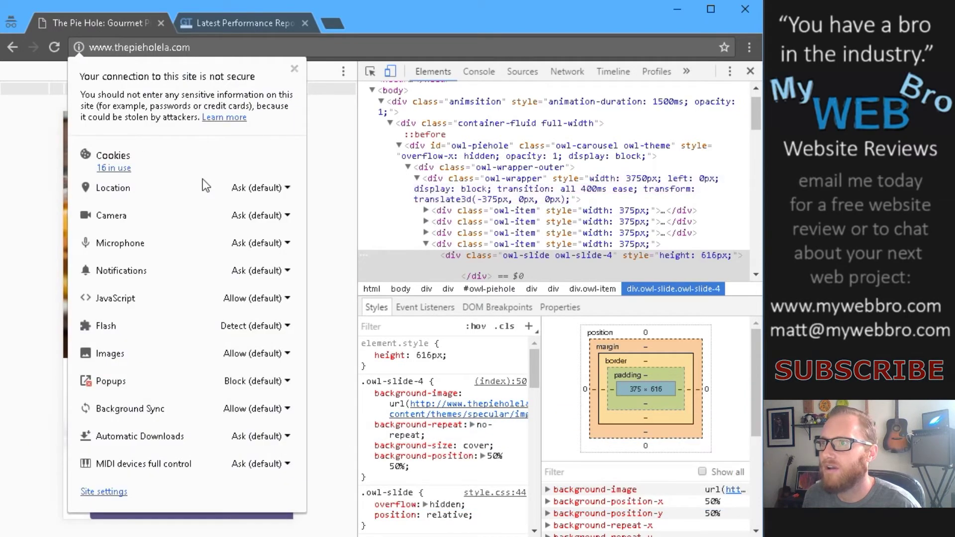
pyautogui.click(79, 50)
pyautogui.click(750, 72)
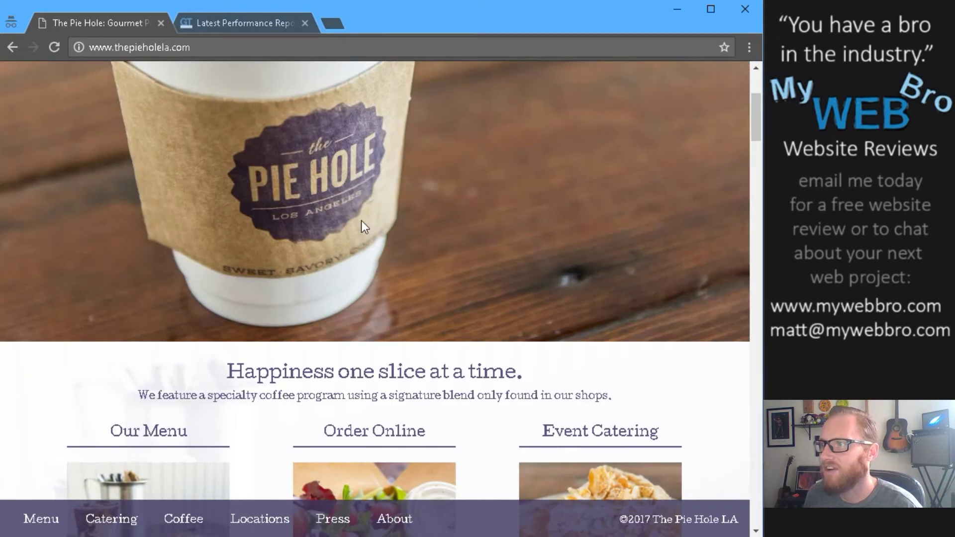
pyautogui.scroll(3, 365, 224)
pyautogui.scroll(-5, 365, 224)
pyautogui.scroll(-4, 365, 227)
pyautogui.scroll(4, 366, 232)
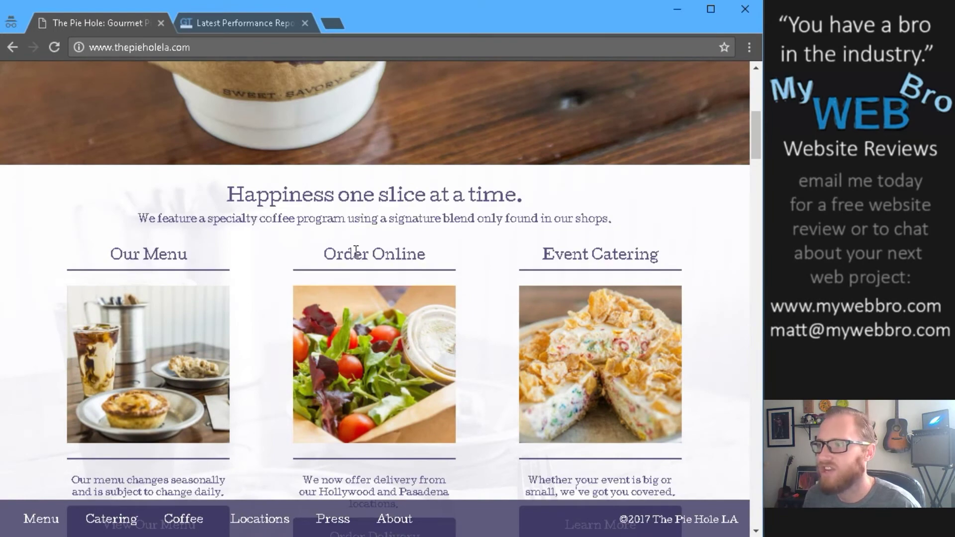
pyautogui.scroll(-1, 343, 248)
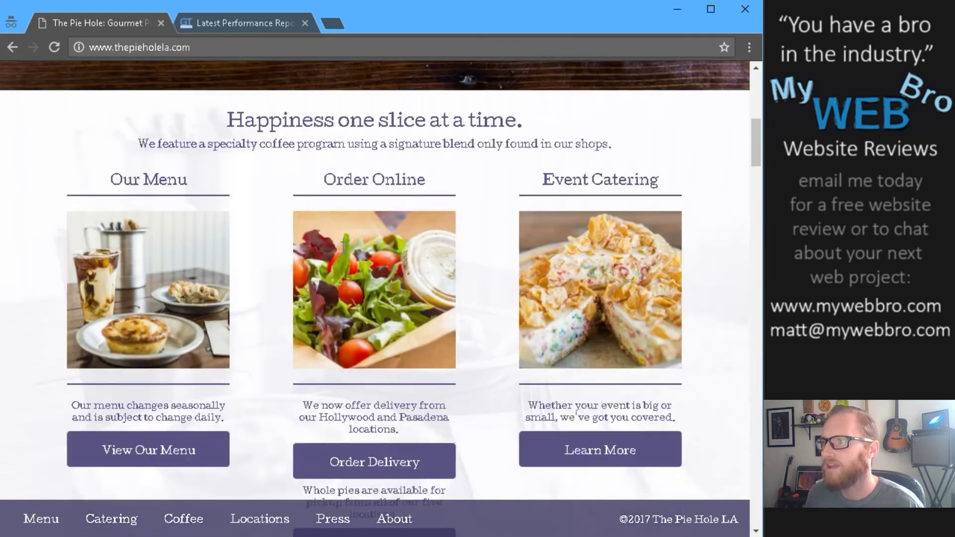
pyautogui.scroll(-2, 343, 247)
pyautogui.scroll(-2, 376, 325)
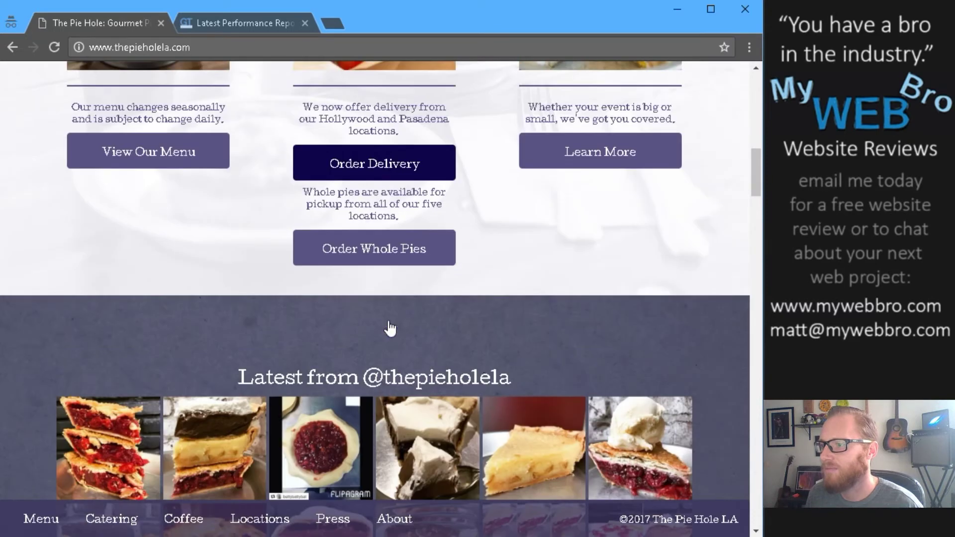
pyautogui.click(115, 520)
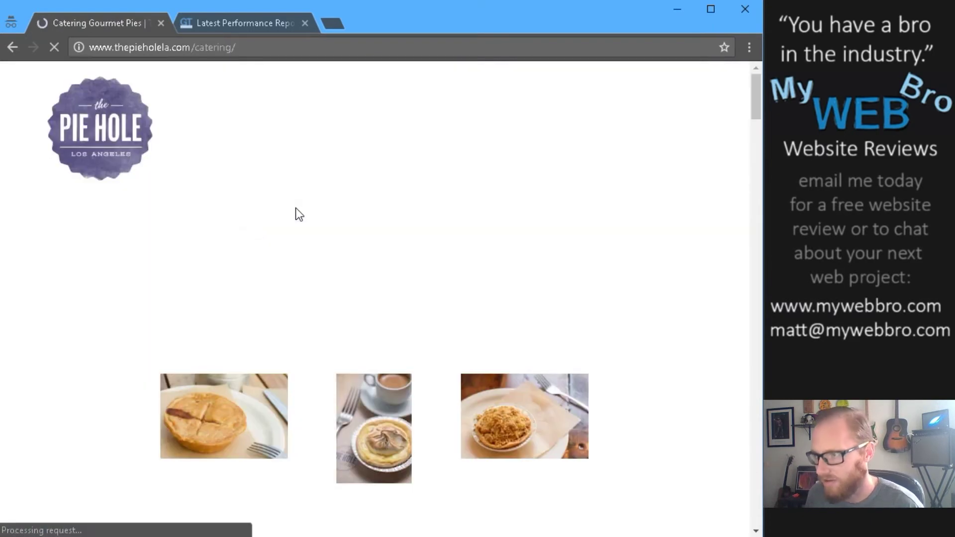
pyautogui.scroll(-4, 296, 213)
pyautogui.scroll(-8, 398, 273)
pyautogui.scroll(-5, 400, 276)
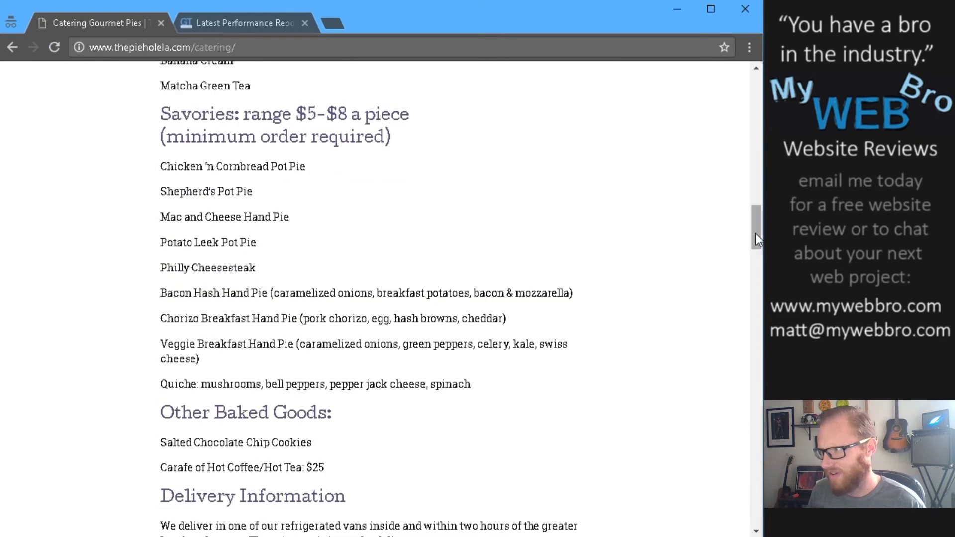
pyautogui.moveTo(755, 238); pyautogui.dragTo(753, 290)
pyautogui.scroll(-15, 717, 415)
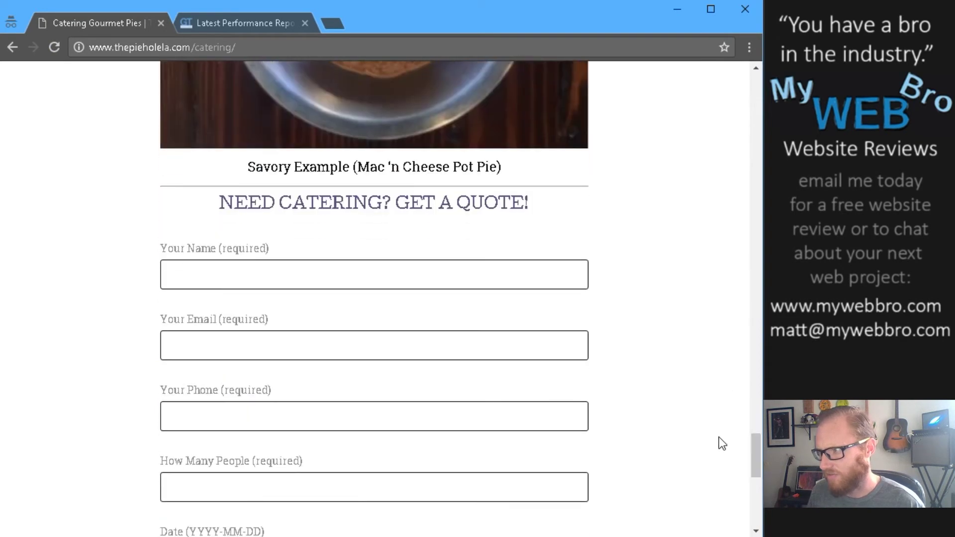
pyautogui.scroll(-1, 305, 268)
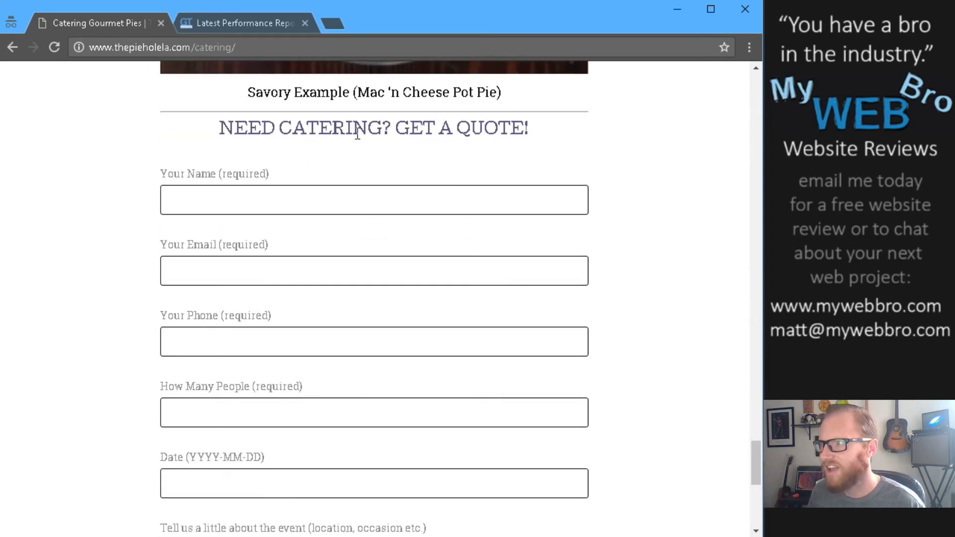
pyautogui.scroll(3, 345, 315)
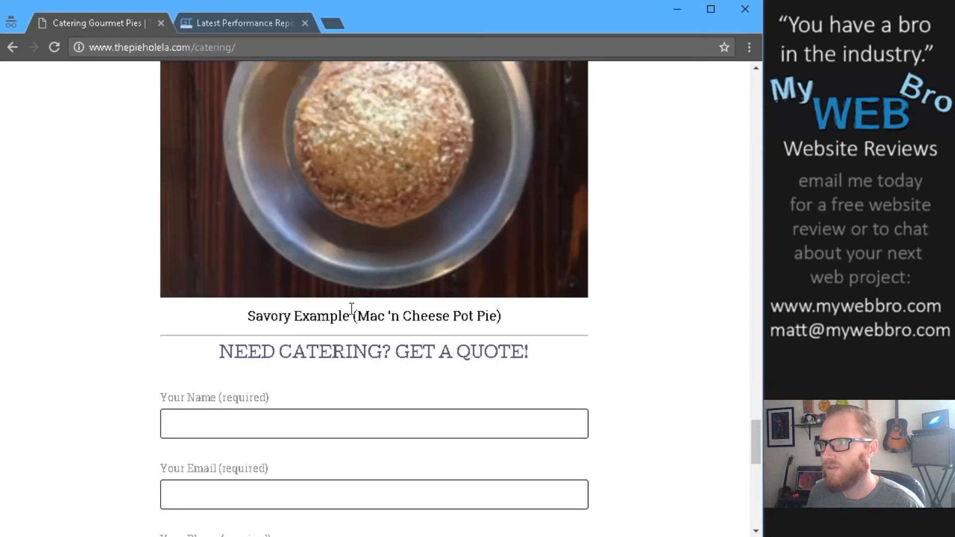
pyautogui.scroll(4, 350, 310)
pyautogui.scroll(7, 351, 310)
# Step: View the franchise Request Info page in a new tab, then close that tab
pyautogui.moveTo(756, 294)
pyautogui.mouseDown()
pyautogui.moveTo(764, 169)
pyautogui.moveTo(704, 115)
pyautogui.mouseUp()
pyautogui.click(678, 170)
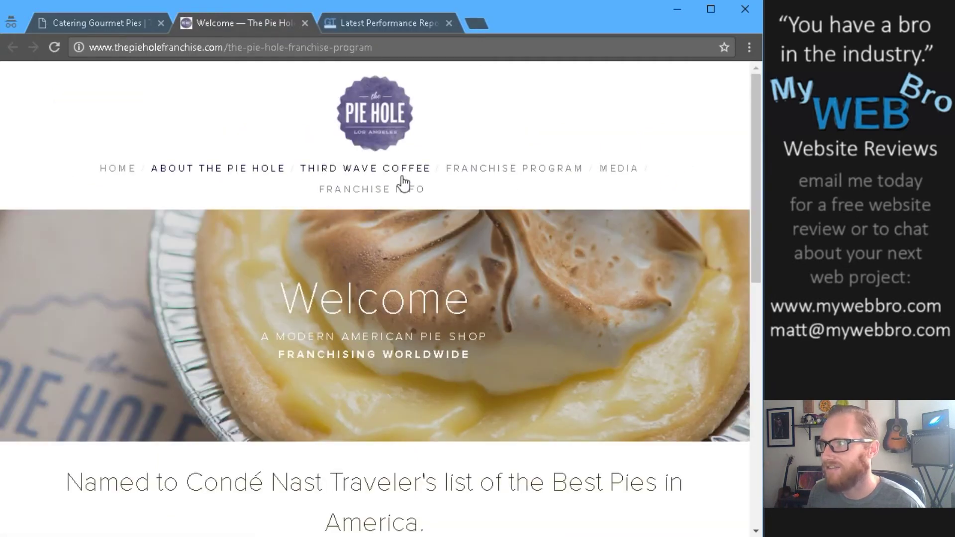
pyautogui.click(378, 189)
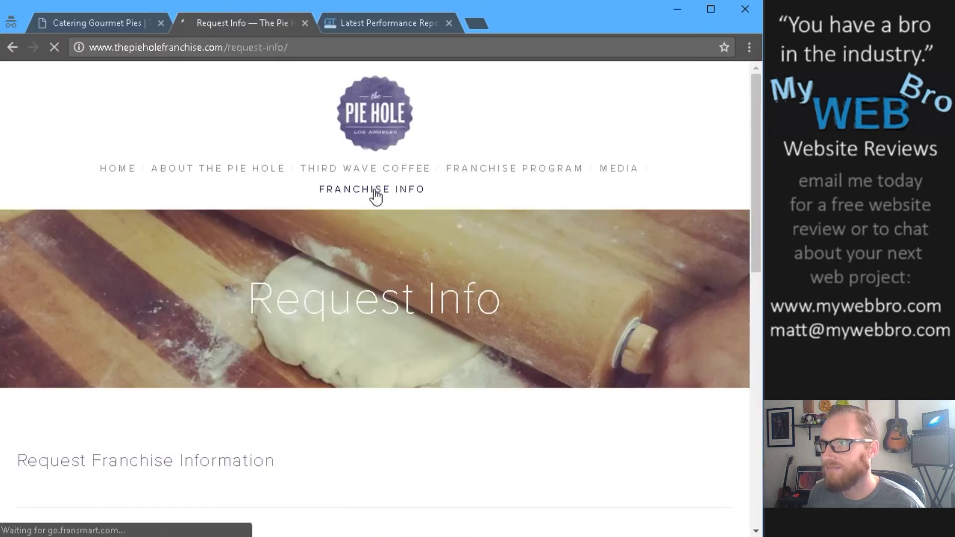
pyautogui.scroll(-6, 322, 273)
pyautogui.scroll(1, 321, 276)
pyautogui.scroll(1, 322, 273)
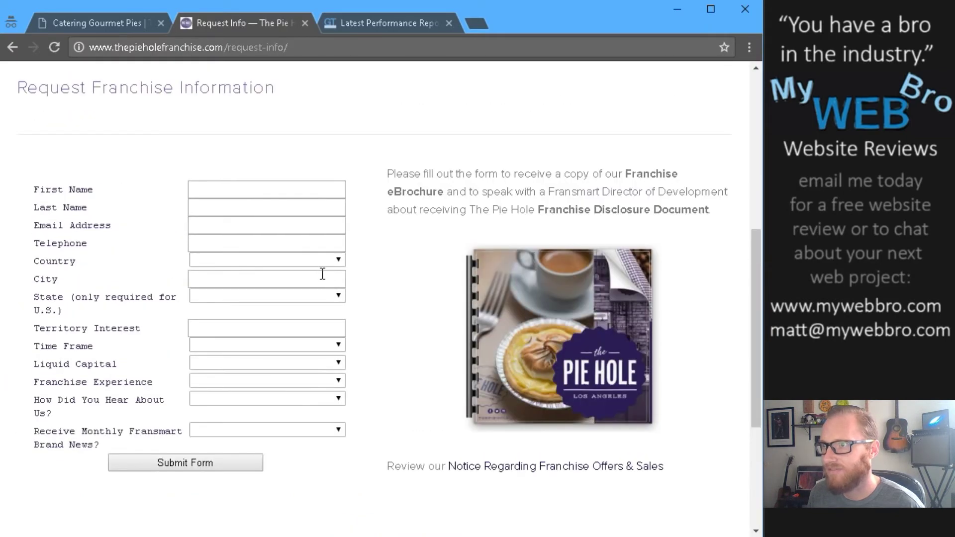
pyautogui.scroll(2, 321, 271)
pyautogui.scroll(2, 252, 177)
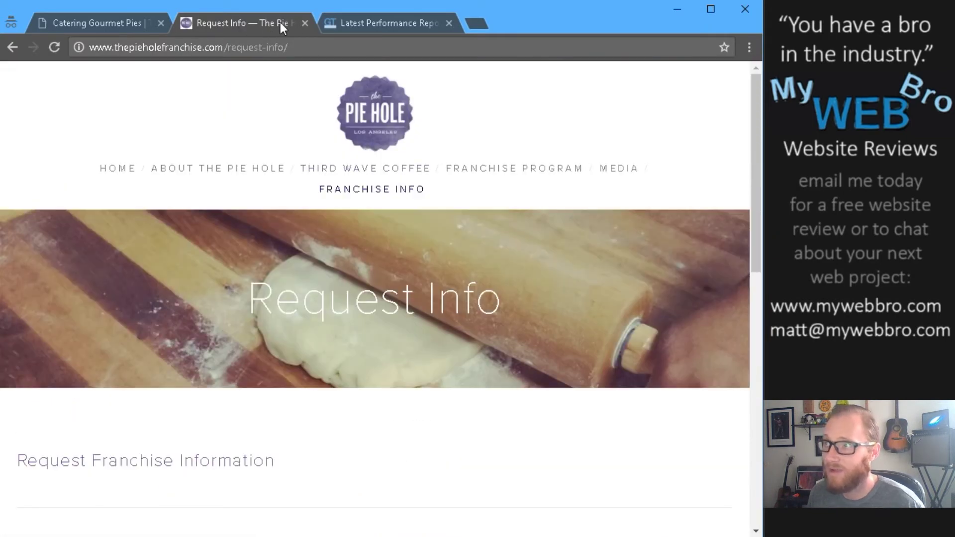
pyautogui.click(305, 24)
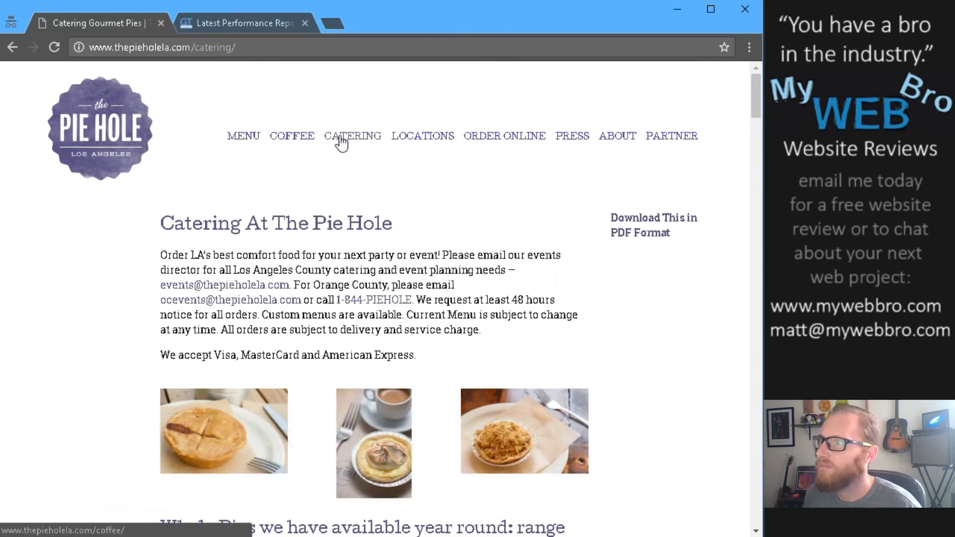
pyautogui.moveTo(423, 135)
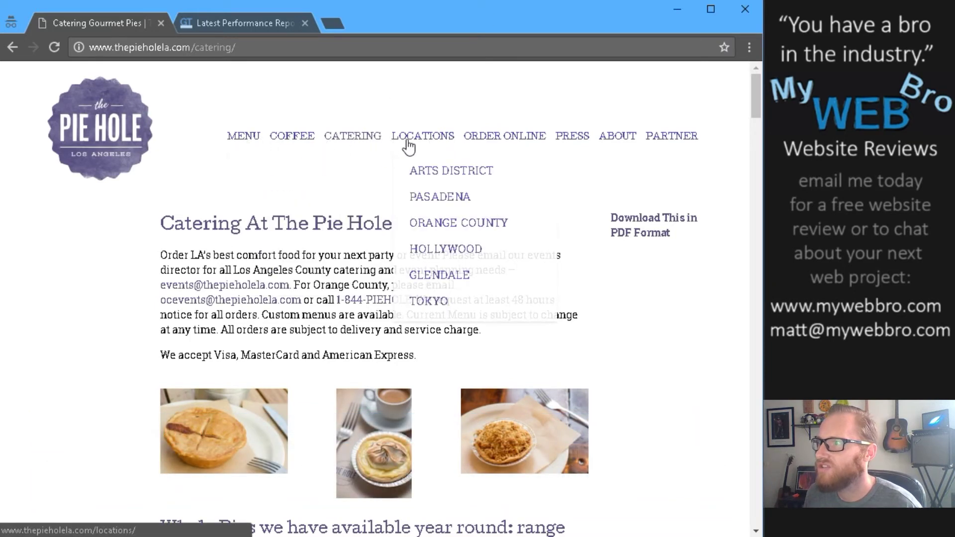
# Step: Open The Pie Hole's Arts District location page
pyautogui.click(462, 172)
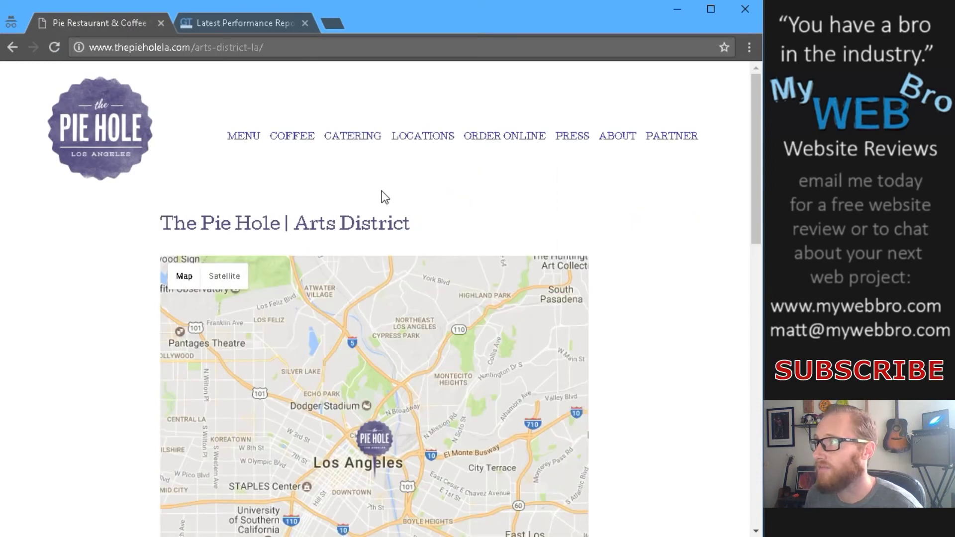
pyautogui.scroll(-2, 382, 190)
pyautogui.scroll(1, 386, 183)
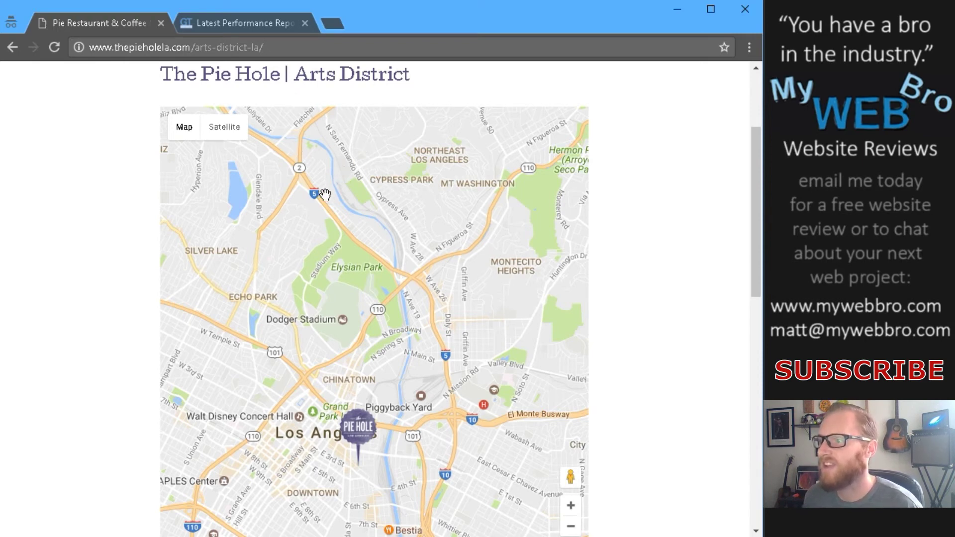
pyautogui.scroll(1, 350, 173)
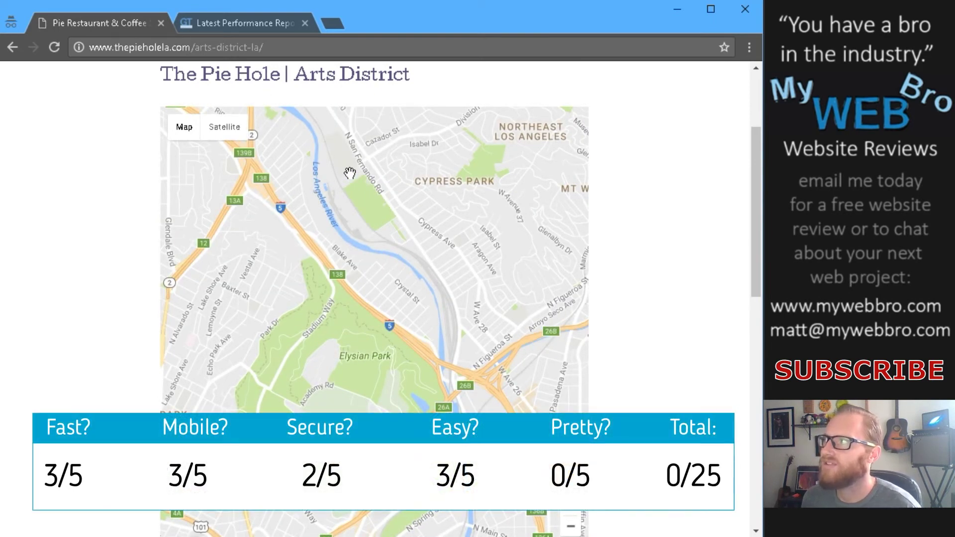
pyautogui.scroll(2, 224, 130)
# Step: Go back to The Pie Hole homepage
pyautogui.click(98, 129)
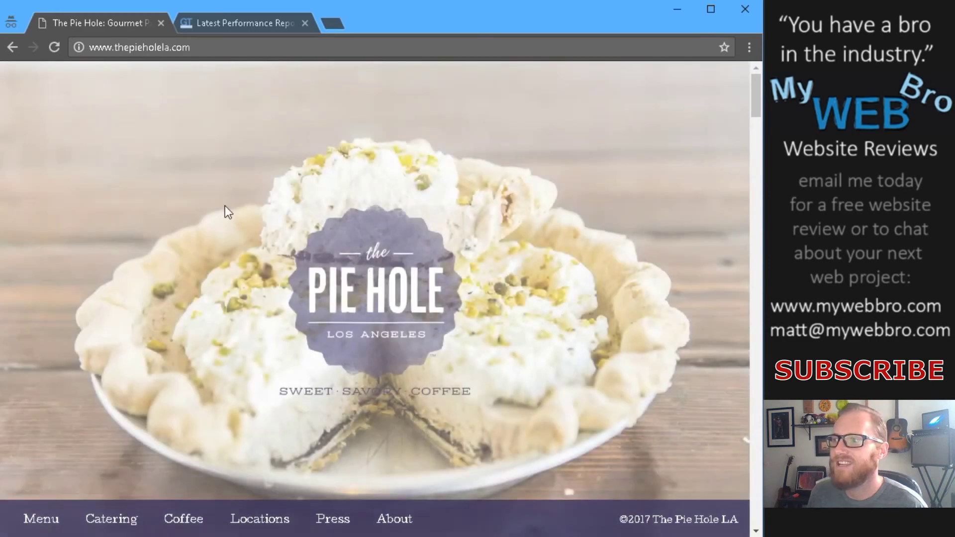
pyautogui.scroll(-4, 419, 250)
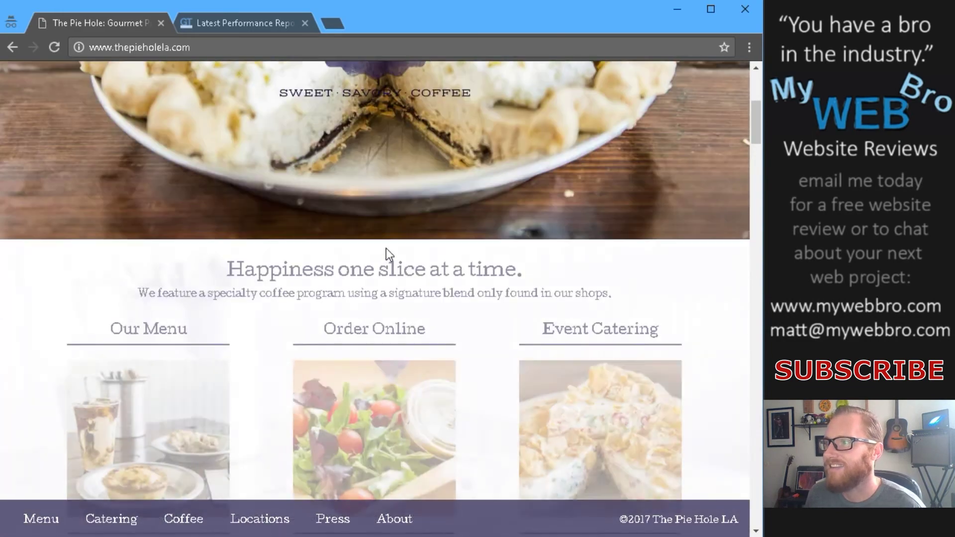
pyautogui.scroll(4, 386, 248)
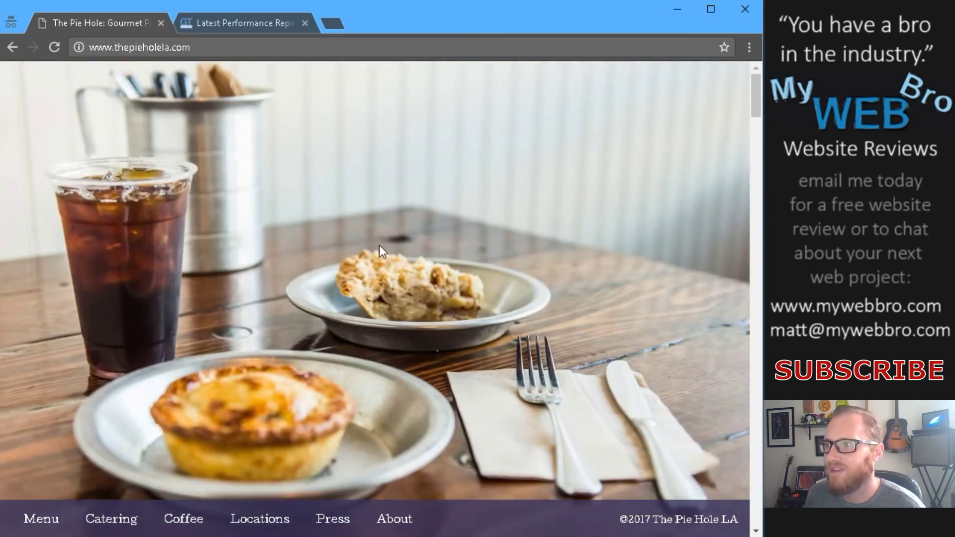
pyautogui.scroll(-1, 289, 286)
pyautogui.scroll(-3, 289, 286)
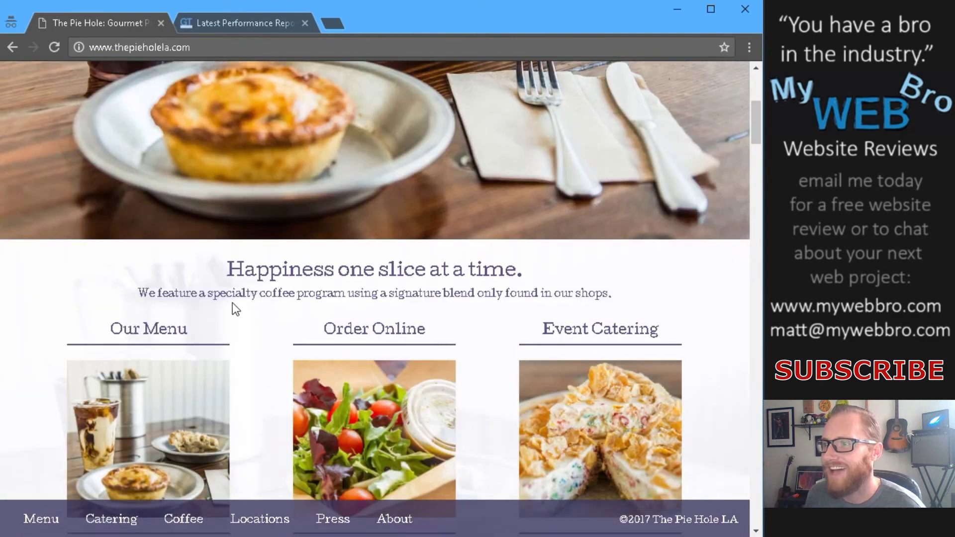
pyautogui.scroll(-1, 233, 302)
pyautogui.scroll(-1, 230, 304)
pyautogui.scroll(-1, 234, 305)
pyautogui.scroll(-1, 252, 314)
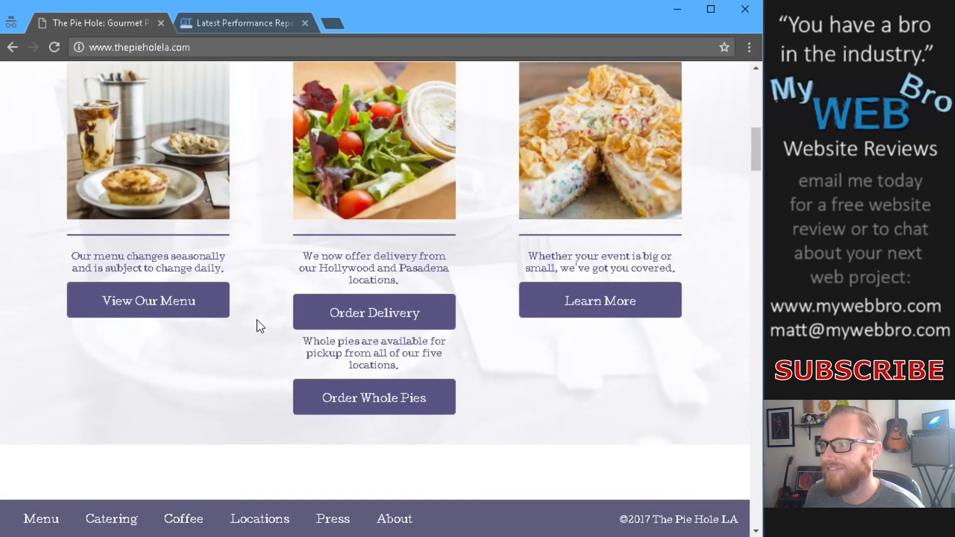
pyautogui.scroll(-2, 257, 321)
pyautogui.scroll(-2, 258, 320)
pyautogui.scroll(3, 339, 346)
pyautogui.scroll(1, 340, 342)
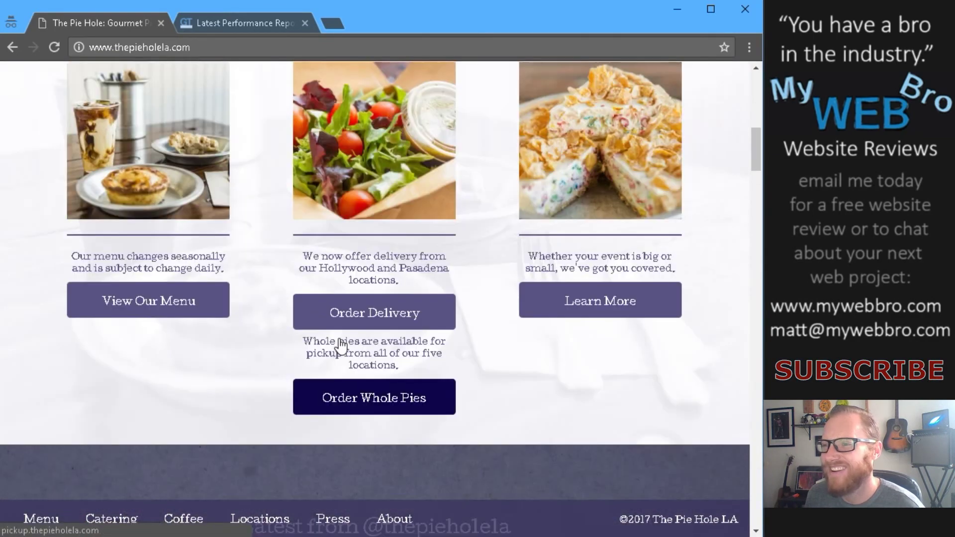
pyautogui.scroll(4, 271, 288)
pyautogui.scroll(5, 269, 283)
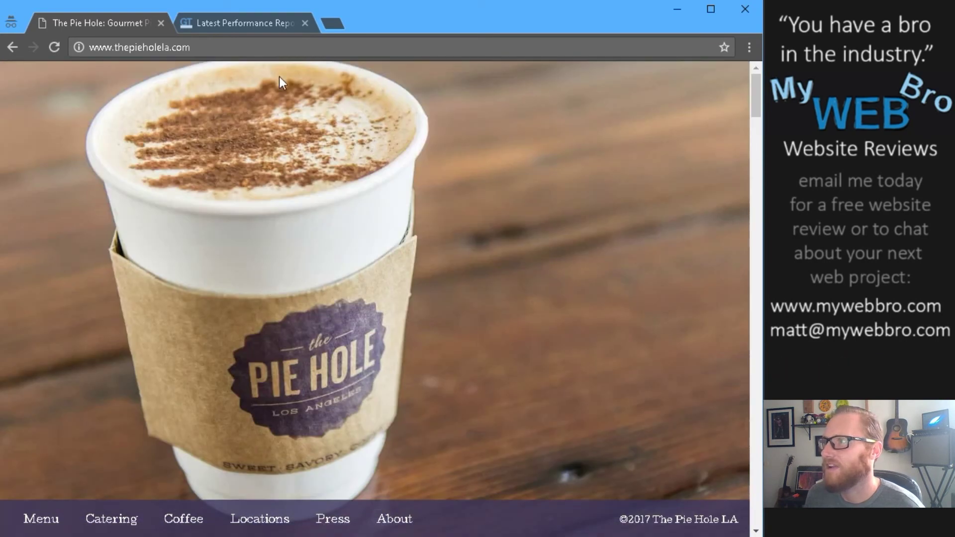